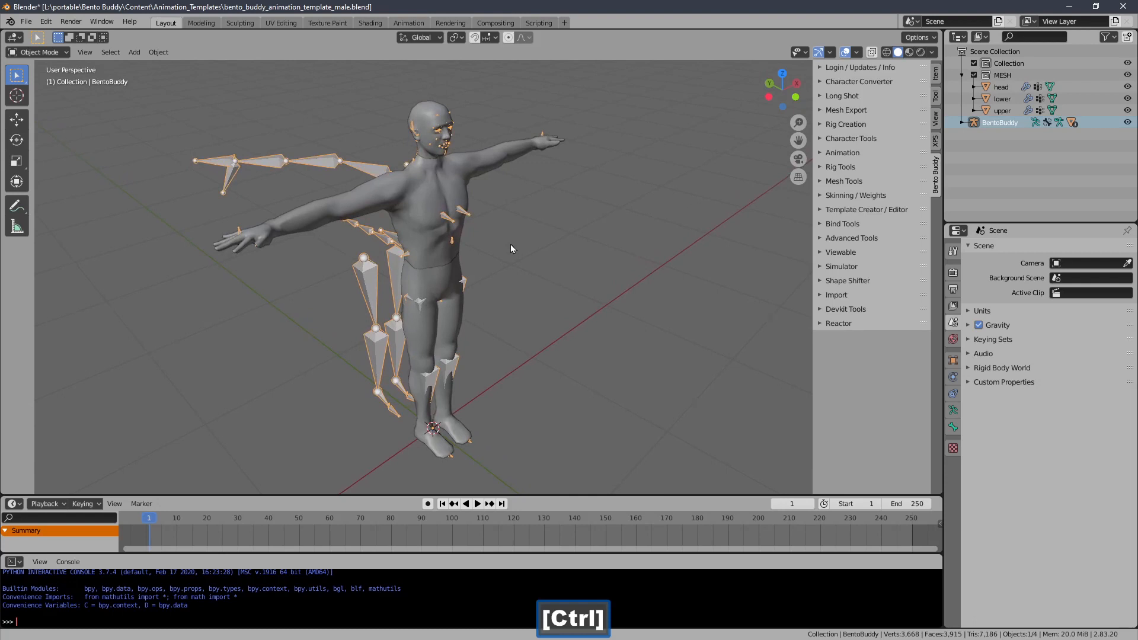
- Set the BentoBuddy armature's viewport display to In Front so its bones are drawn over the body mesh
middle_drag(510, 244, 514, 254)
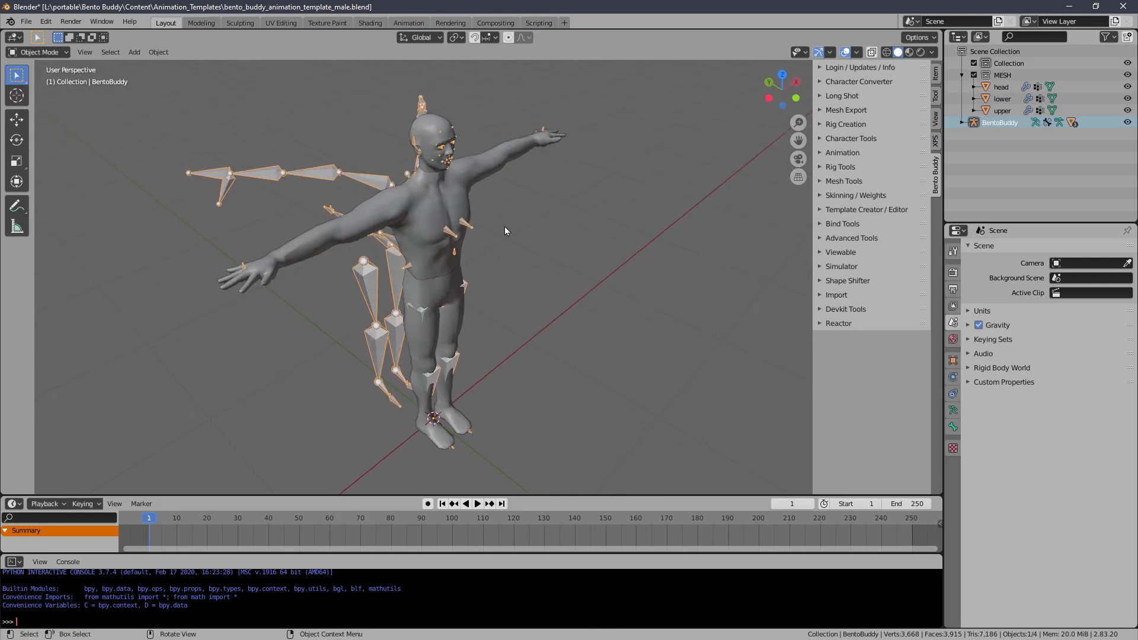
click(953, 410)
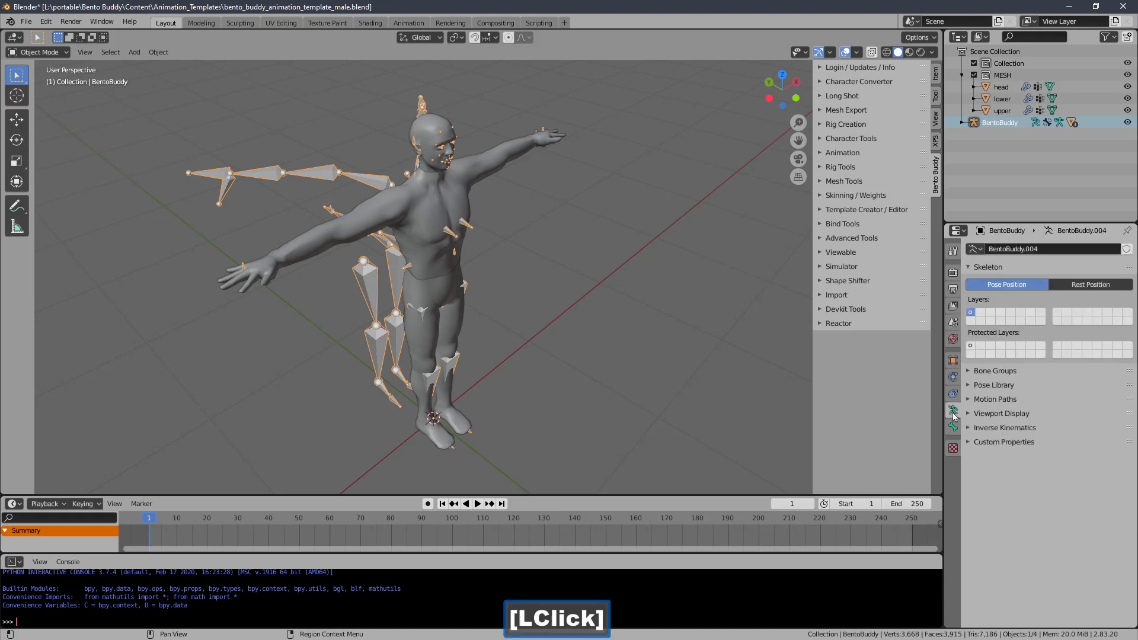
click(968, 414)
click(1115, 459)
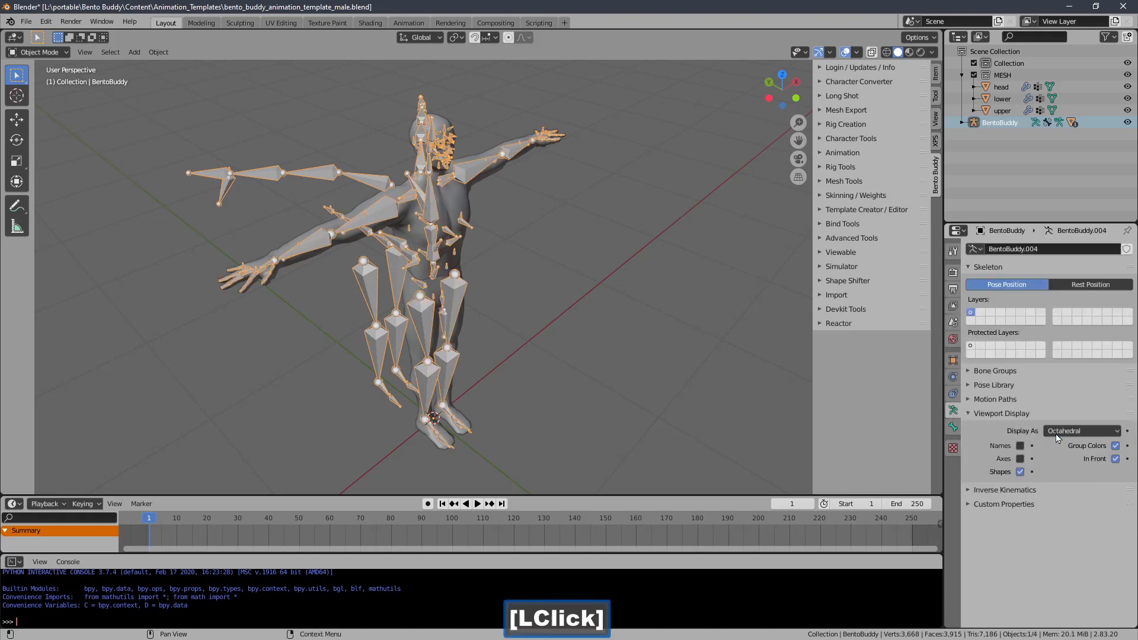
- Open Bento Buddy's Rig Tools with enough width to read the options, and put the armature in Pose Mode
shift+middle_drag(595, 338, 602, 338)
ctrl+middle_drag(532, 232, 524, 227)
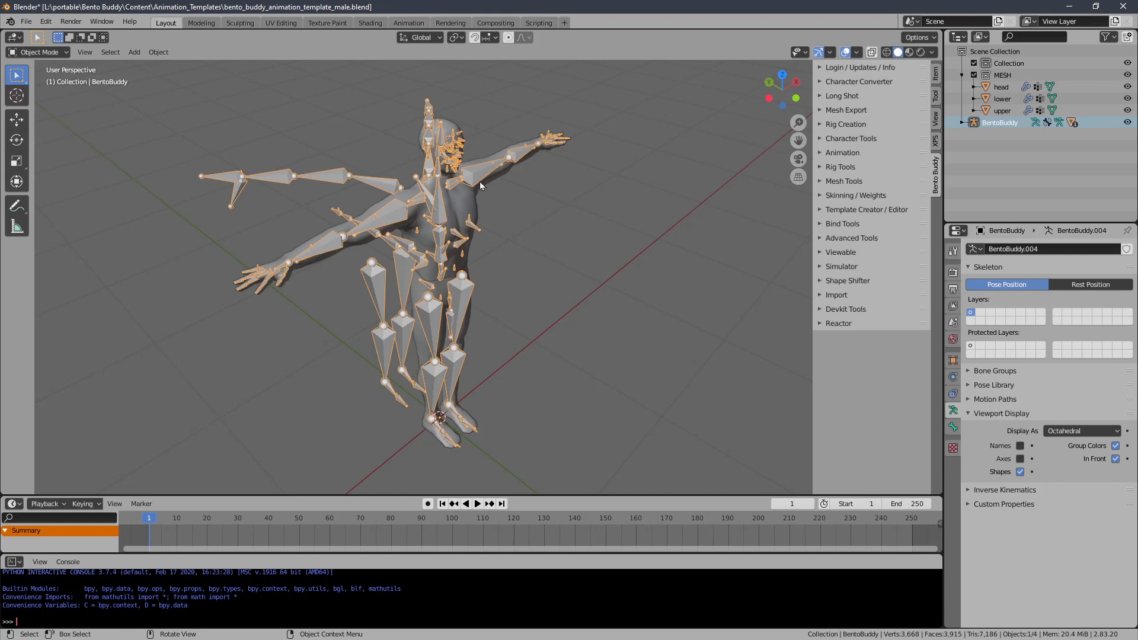
shift+middle_drag(539, 216, 539, 217)
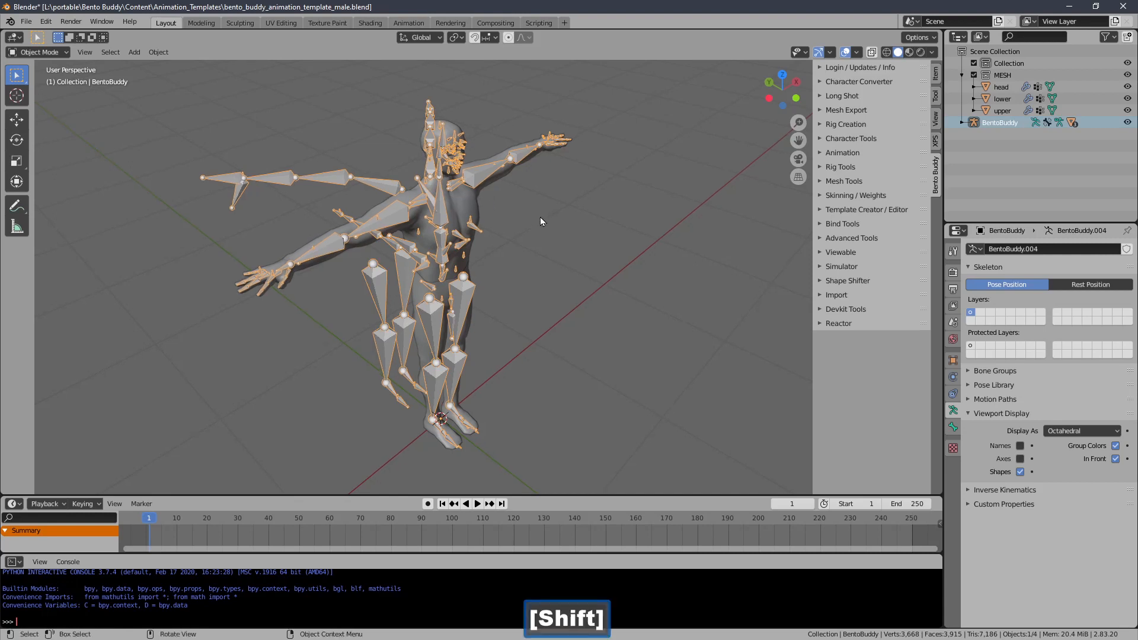
click(829, 167)
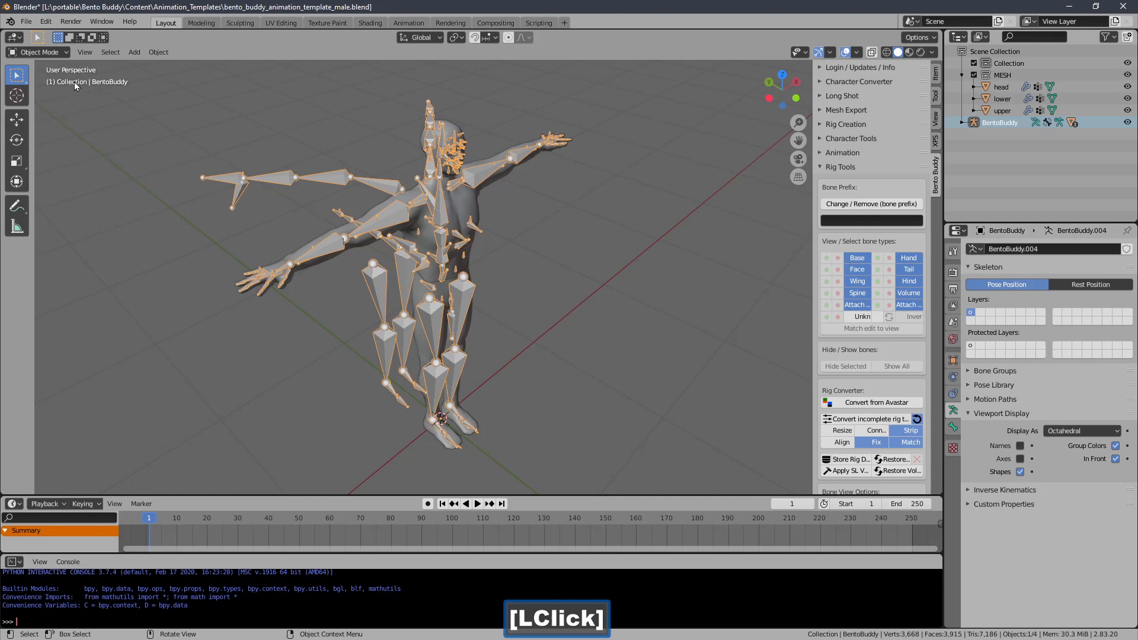
click(38, 52)
click(29, 89)
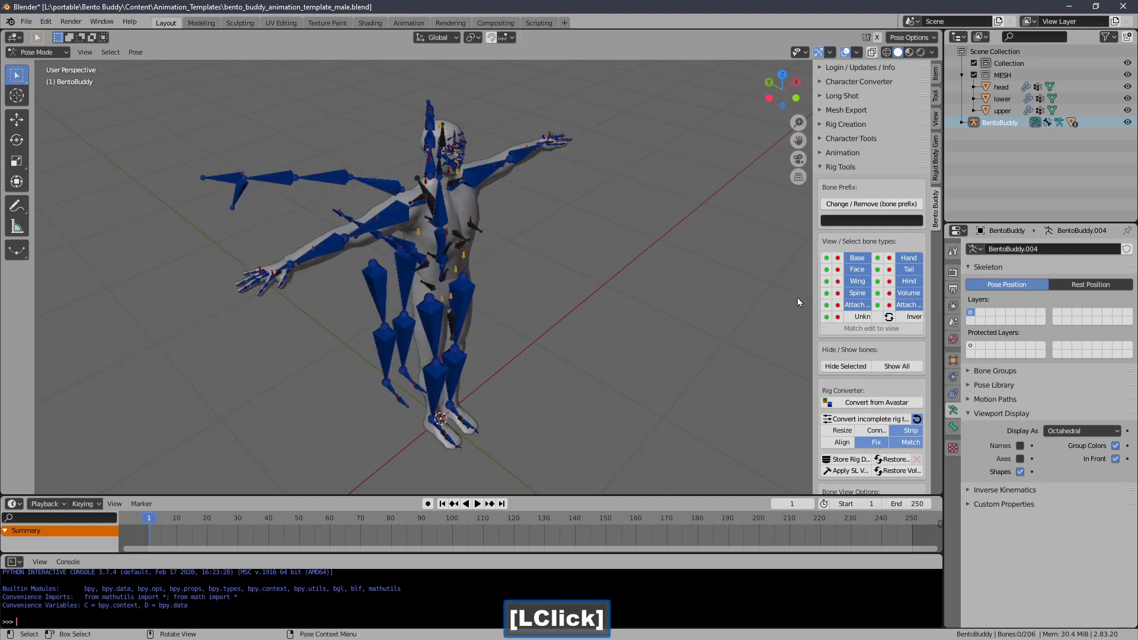
drag(811, 292, 740, 295)
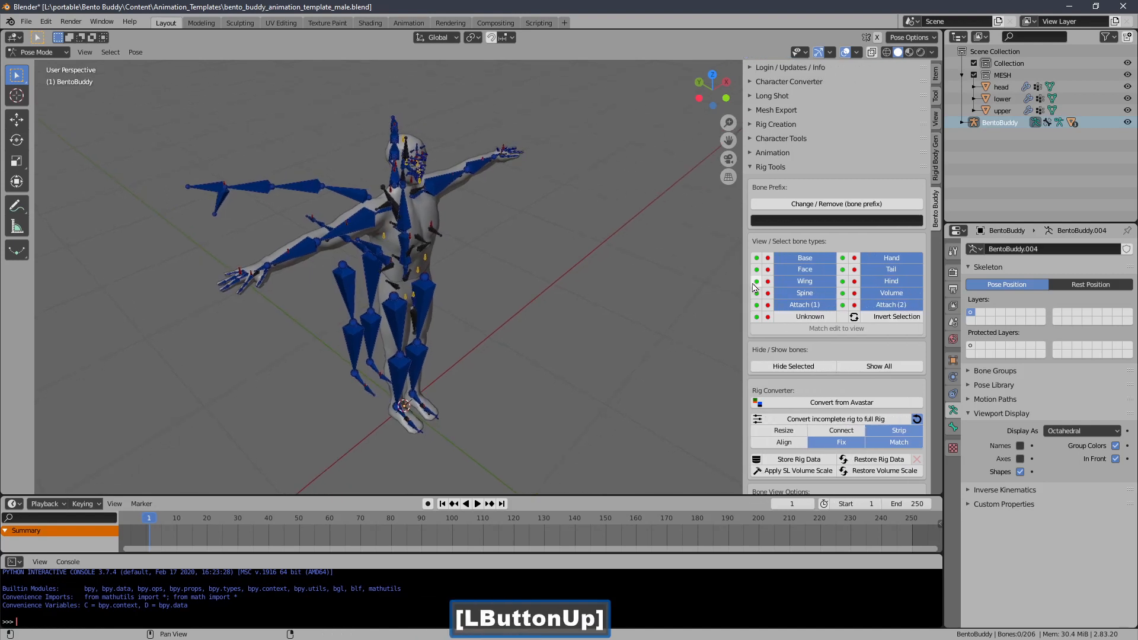
- Select the Wing, Attach (1), Attach (2), Volume, Hind and Tail bones by type and delete them from the armature in Edit Mode
click(751, 304)
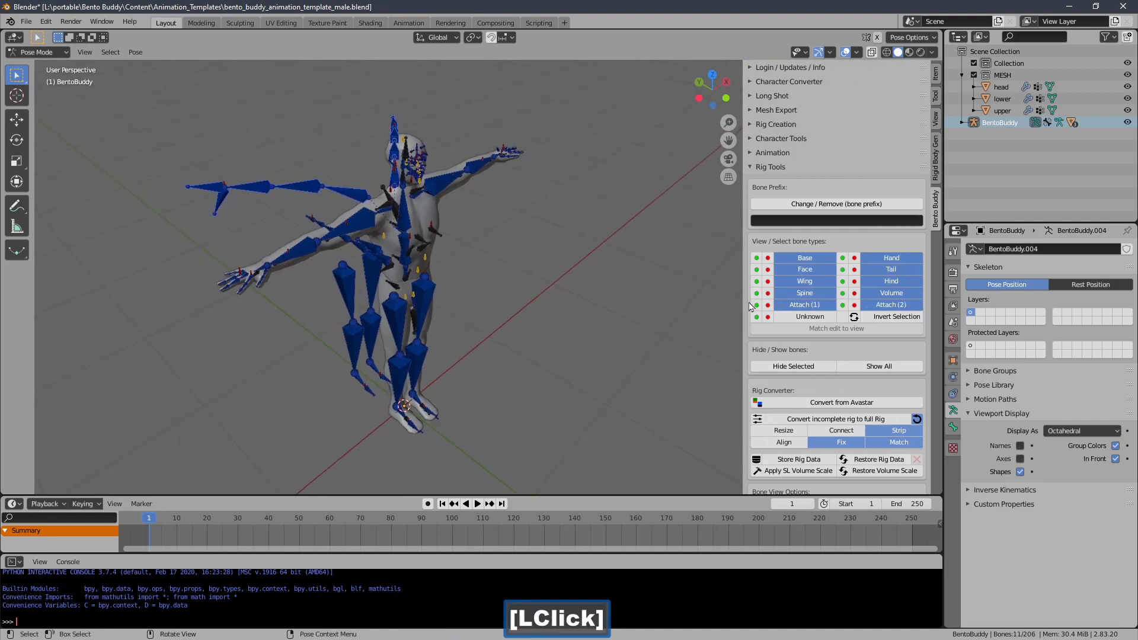
click(844, 306)
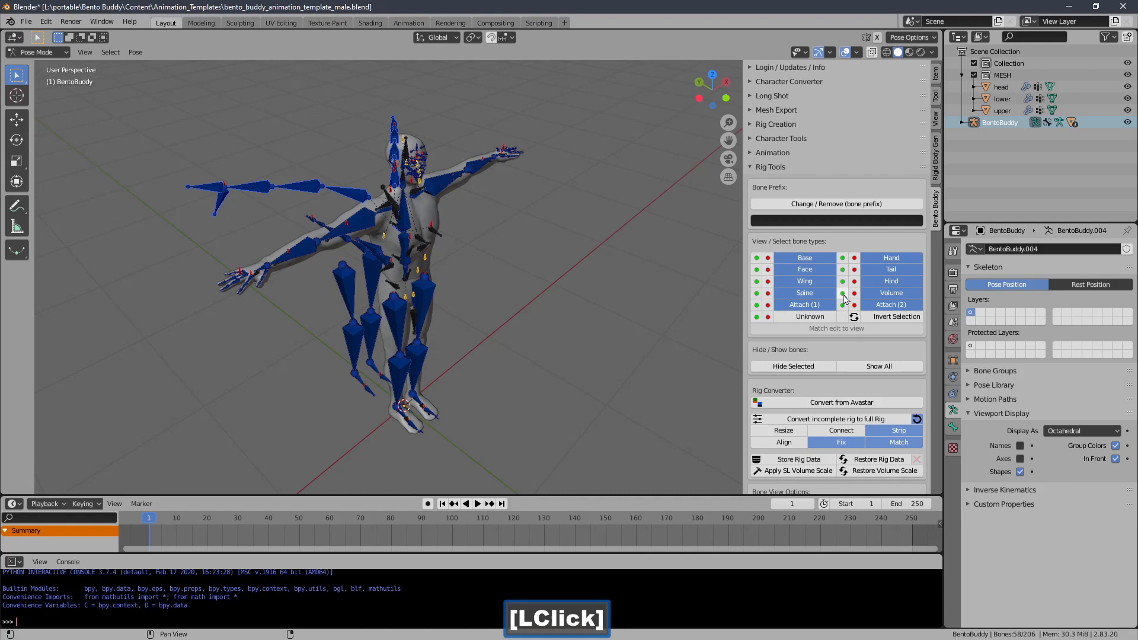
click(842, 293)
click(842, 281)
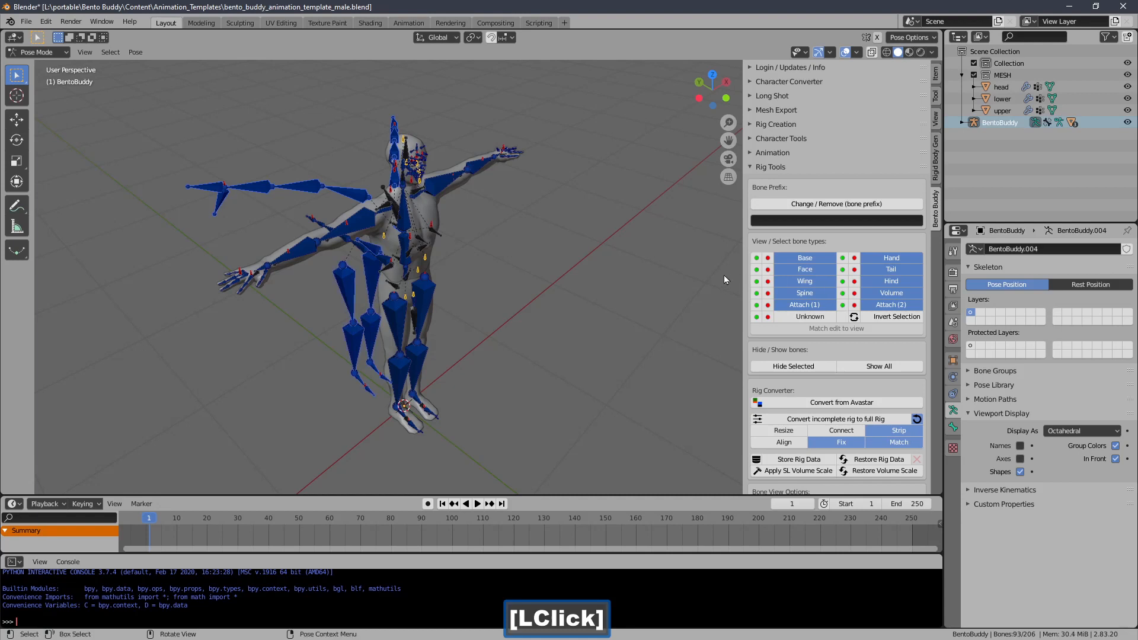
click(842, 269)
click(39, 52)
click(34, 77)
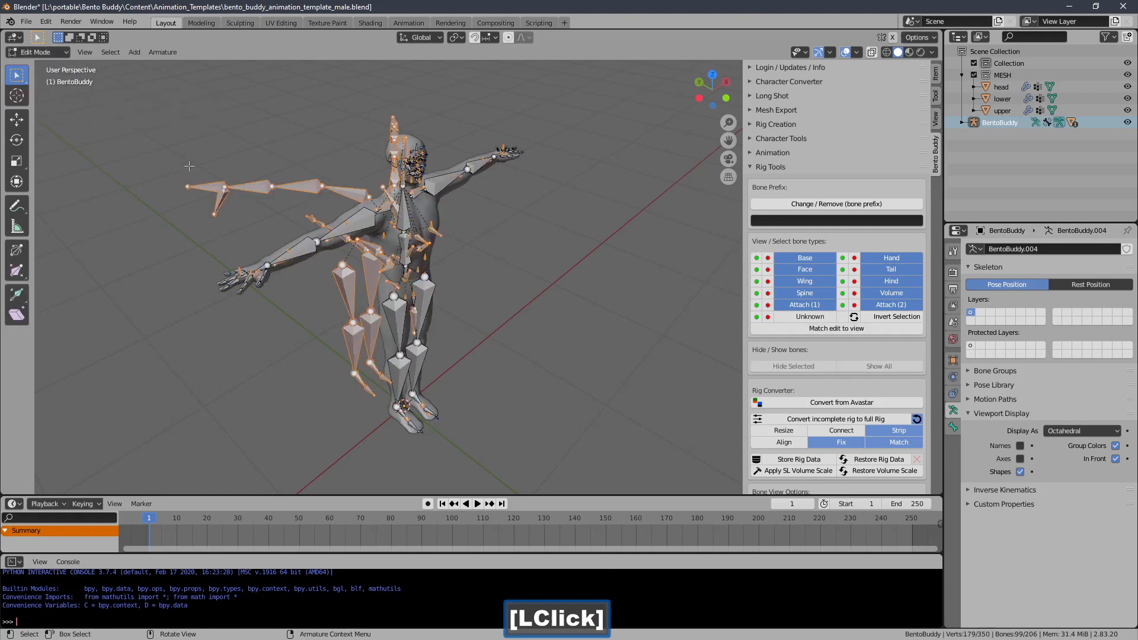
key(Delete)
key(Return)
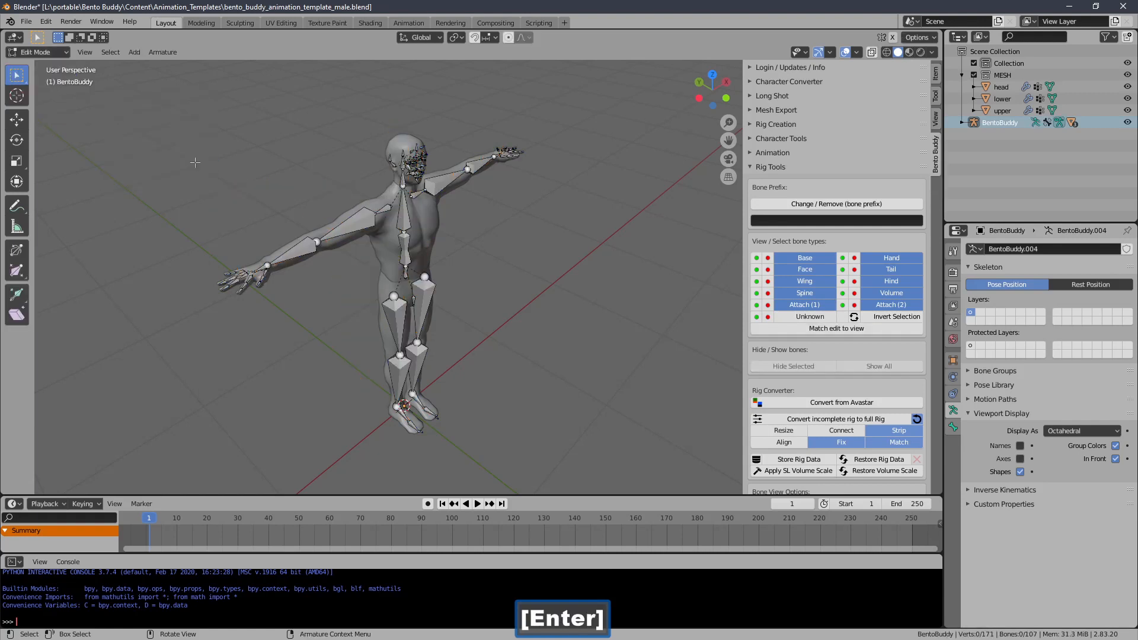
key(a)
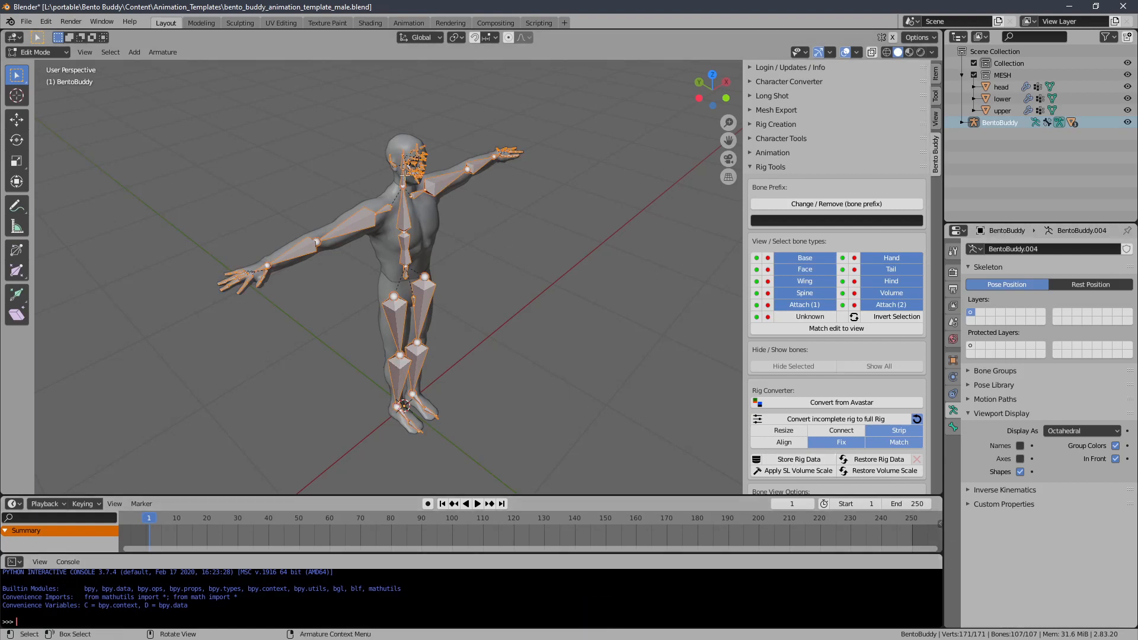
- Return to Object Mode and select the head, upper and lower body meshes together with the armature
click(39, 52)
click(32, 66)
click(407, 225)
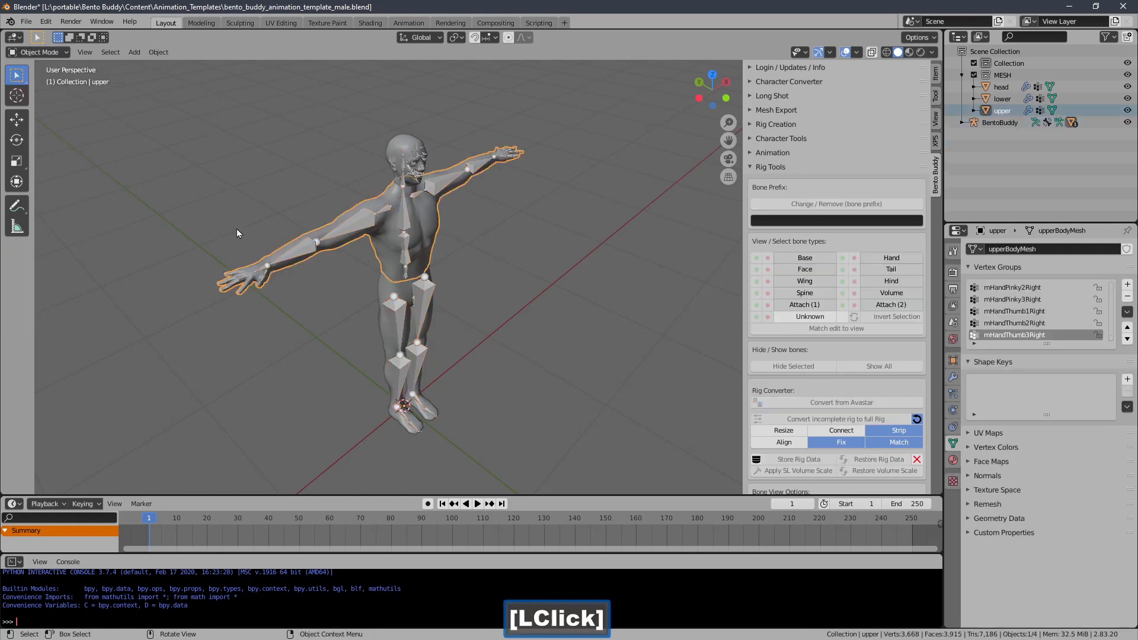
drag(190, 101, 522, 468)
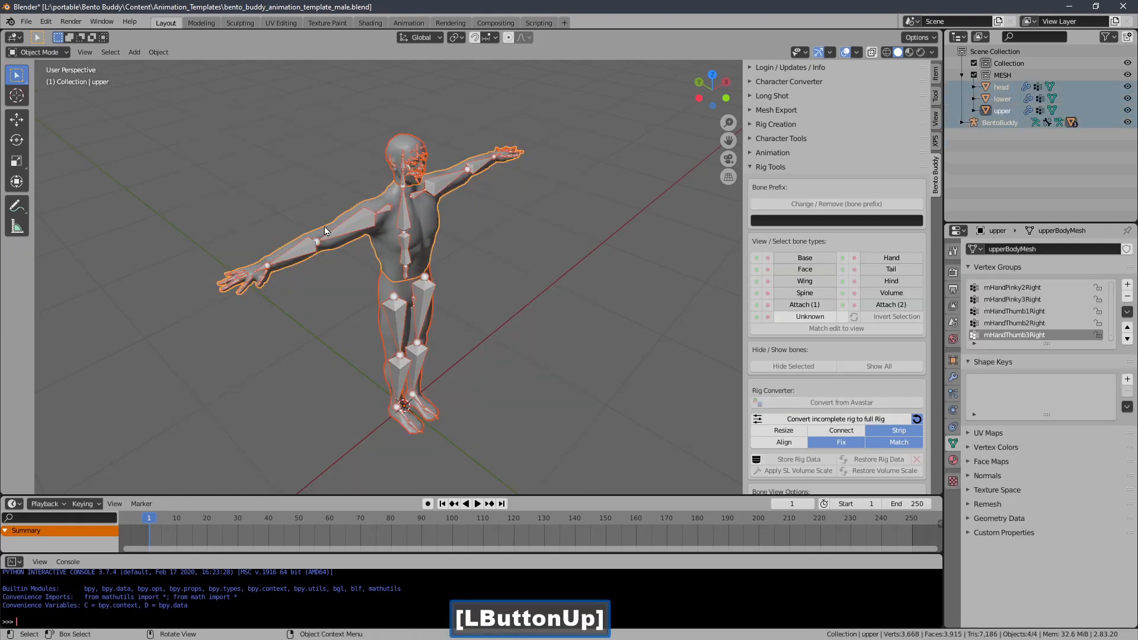
- Export the character as FBX with Add Leaf Bones disabled, overwriting a_test.fbx in the test_material folder
click(26, 21)
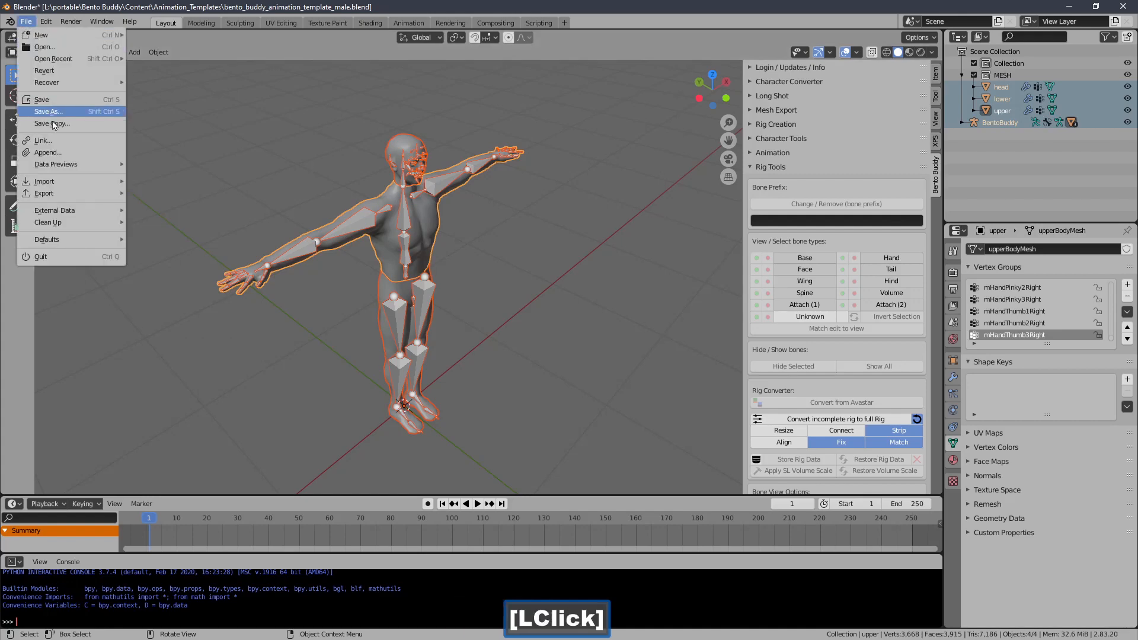
mouse_move(59, 193)
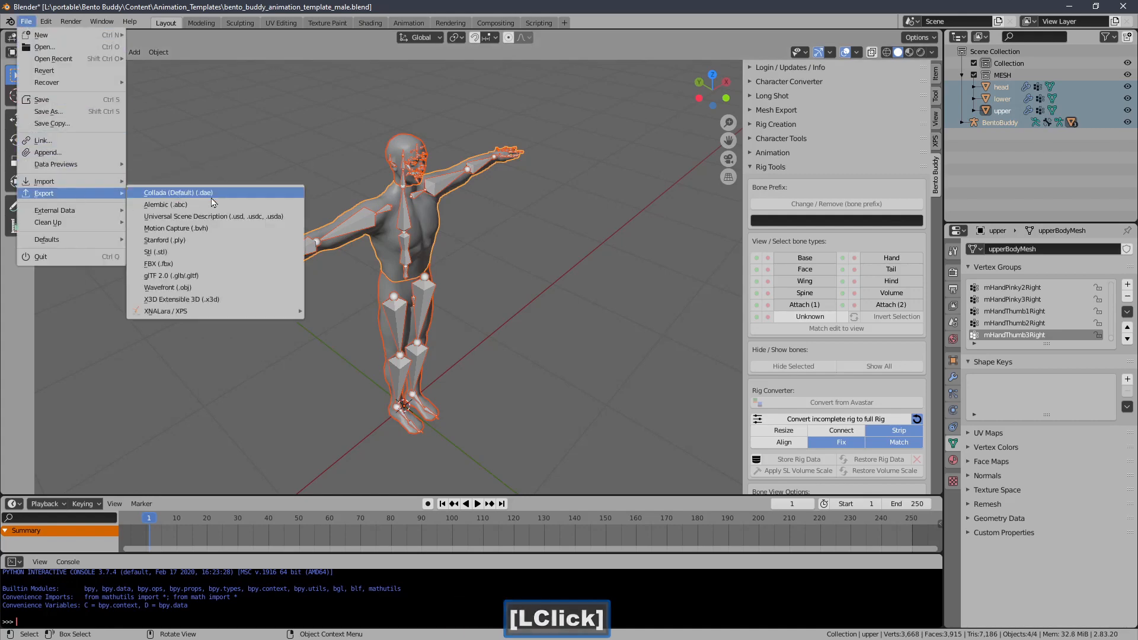
click(218, 264)
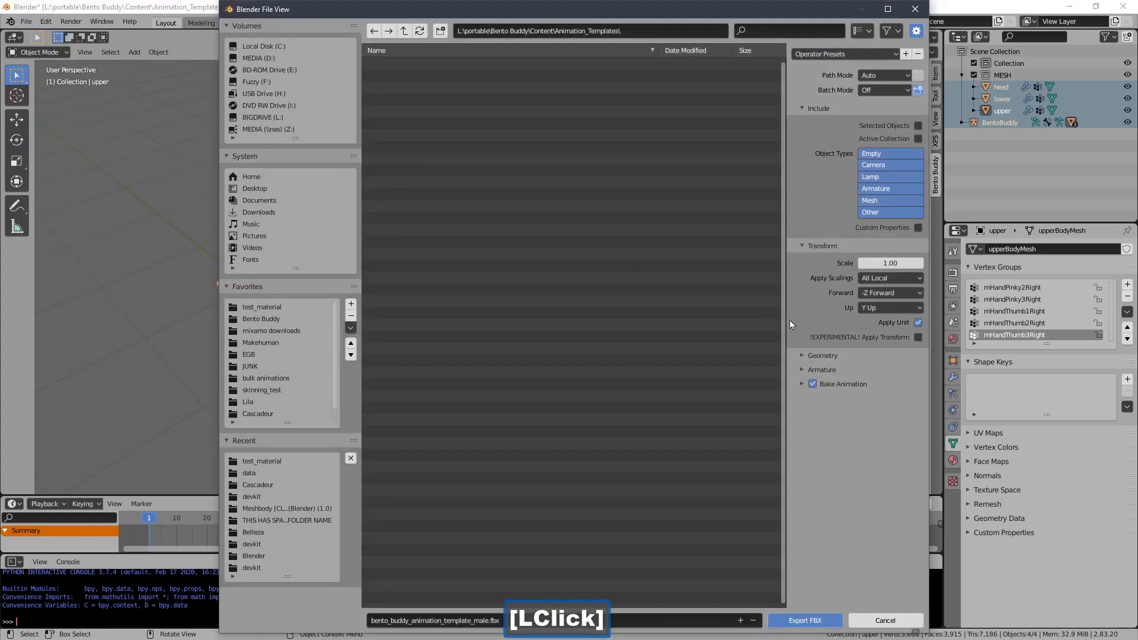
click(817, 370)
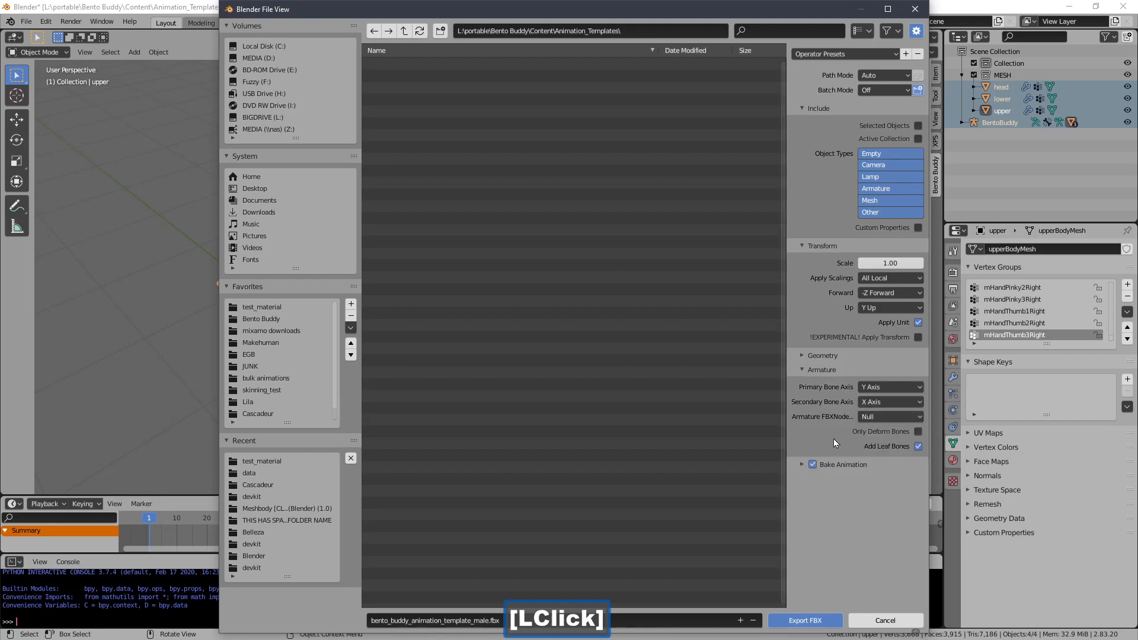
click(918, 446)
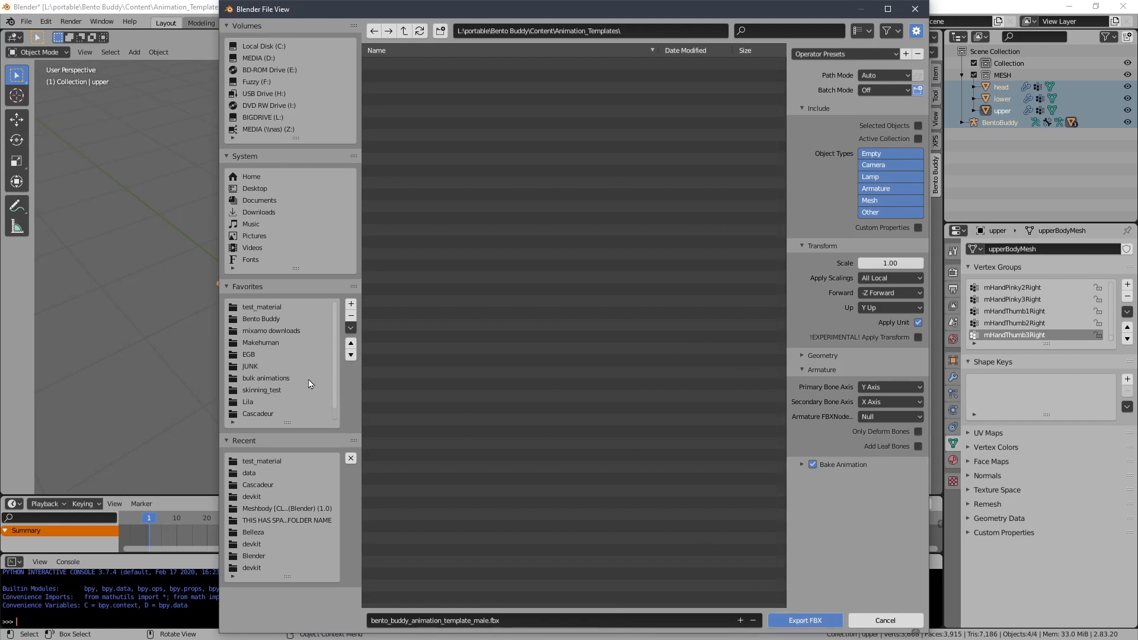
click(273, 308)
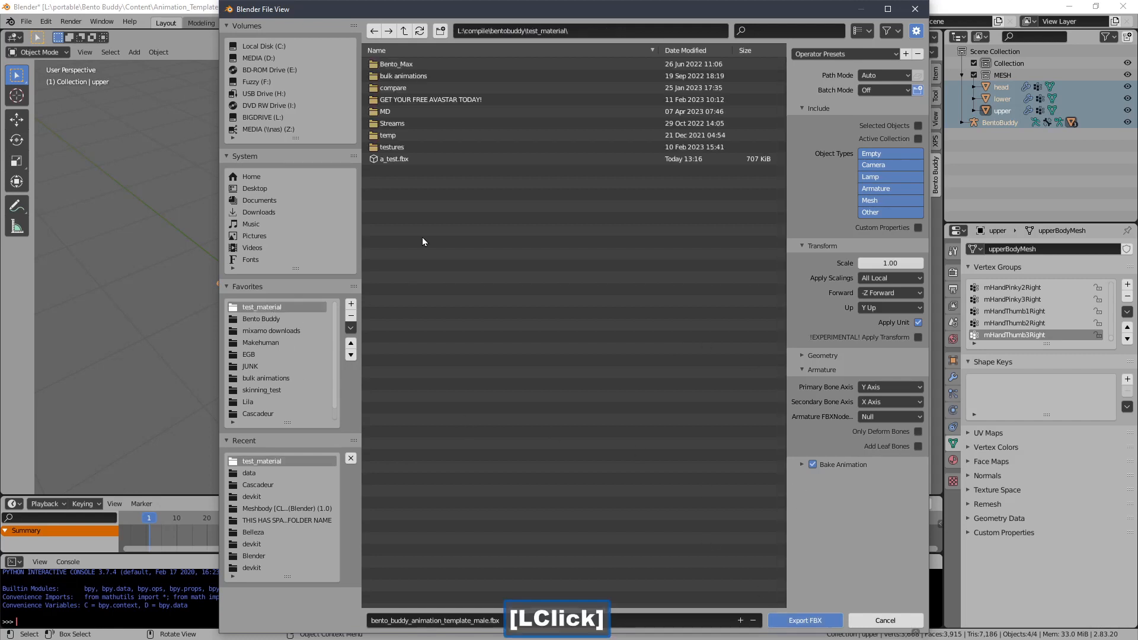
click(394, 159)
click(799, 621)
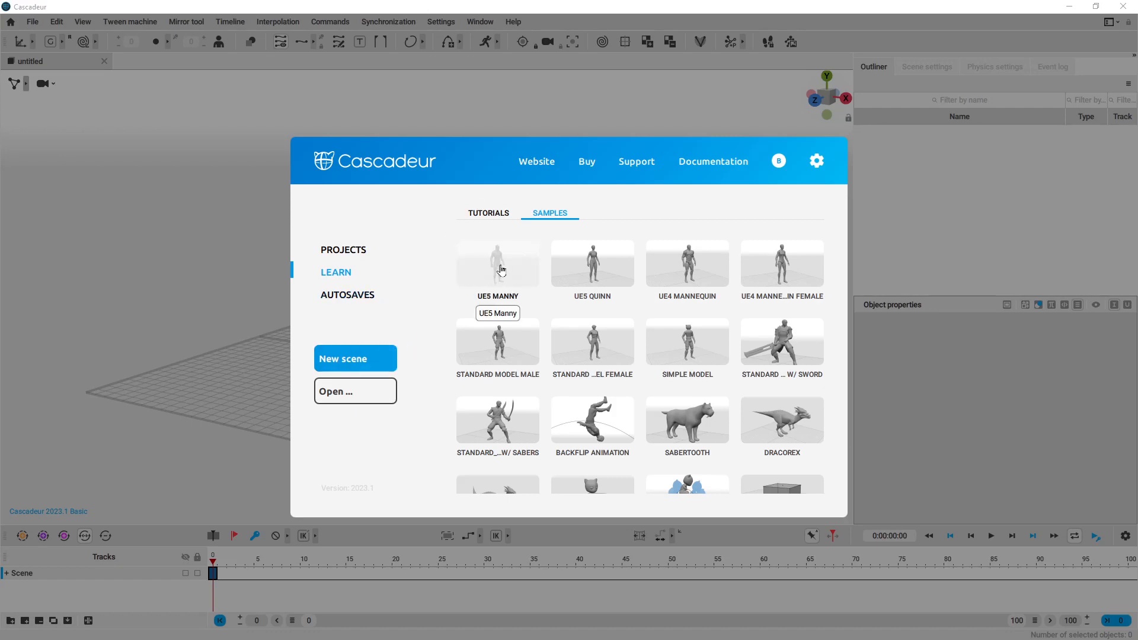
- In Cascadeur, create a new scene and import a_test.fbx into it as a model
click(358, 358)
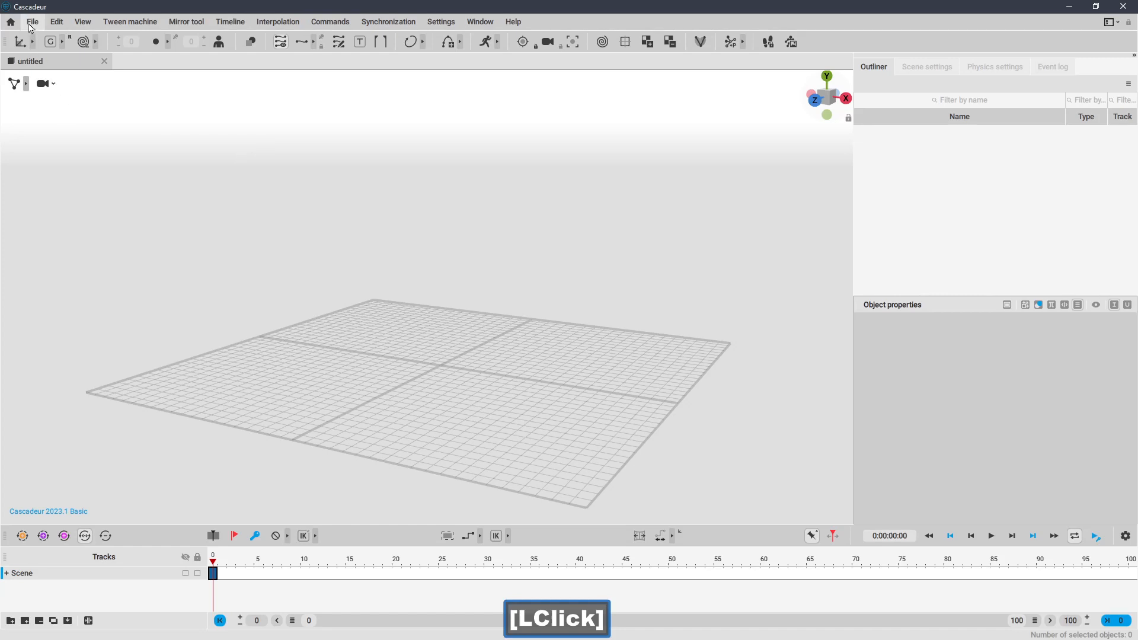
click(33, 21)
mouse_move(49, 146)
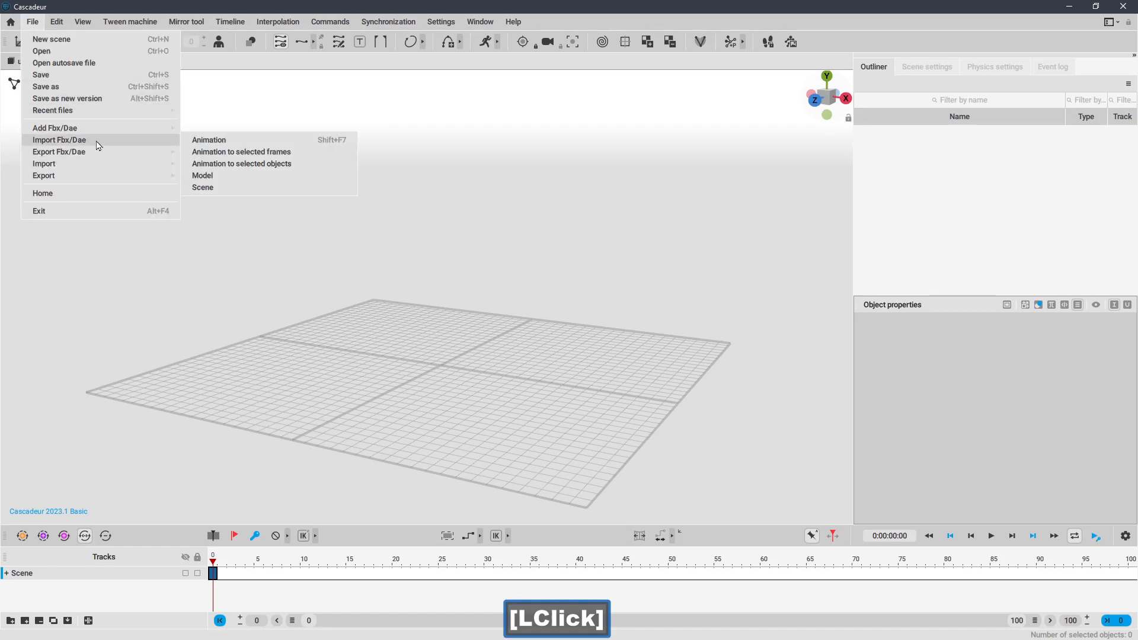
click(215, 176)
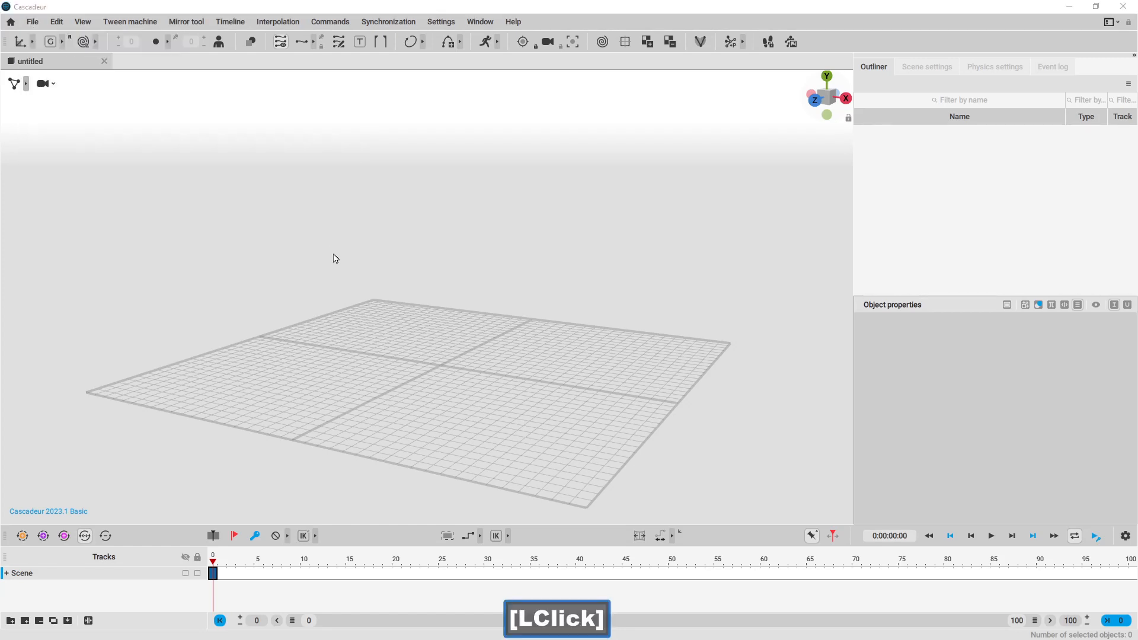
double_click(271, 261)
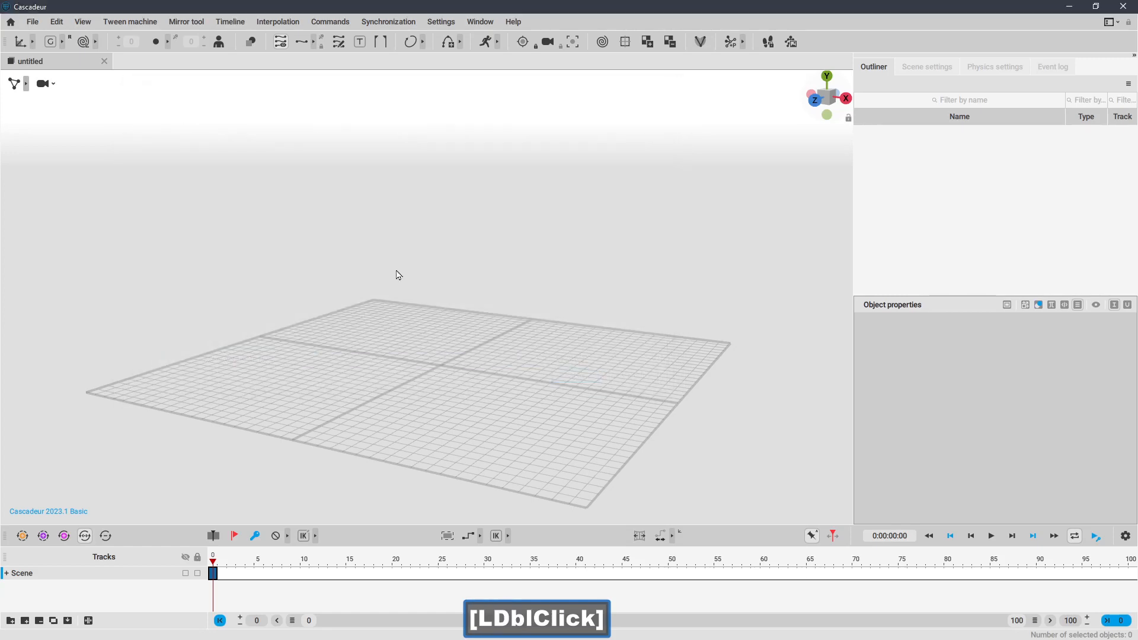
- Enter rig mode for the imported character and launch the Quick Rigging Tool, dismissing the helper message
click(547, 368)
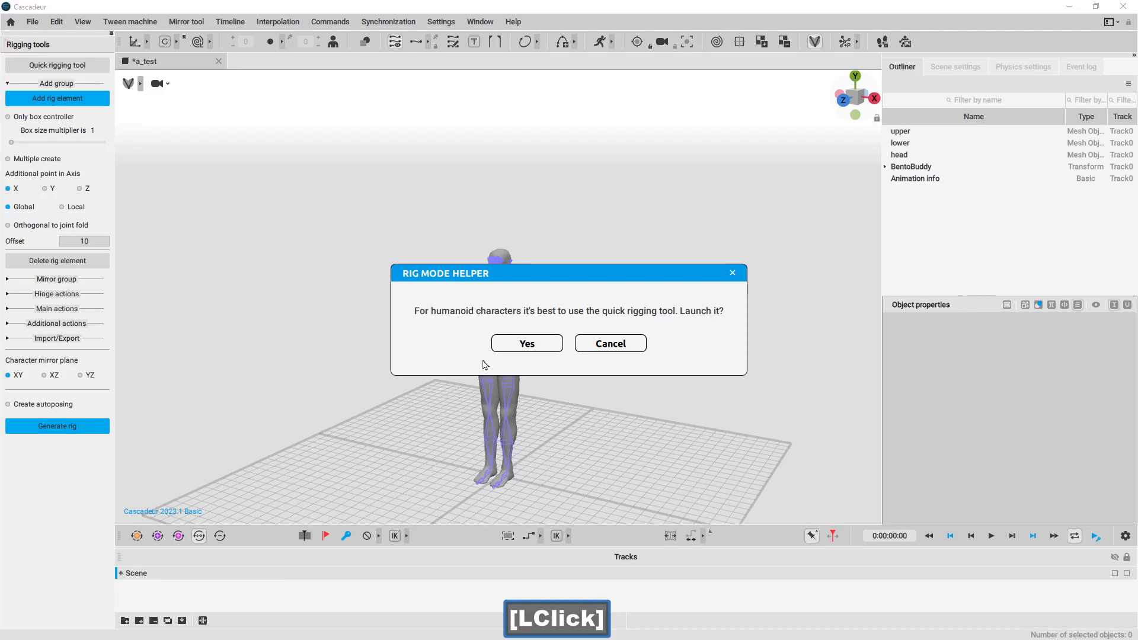
click(520, 343)
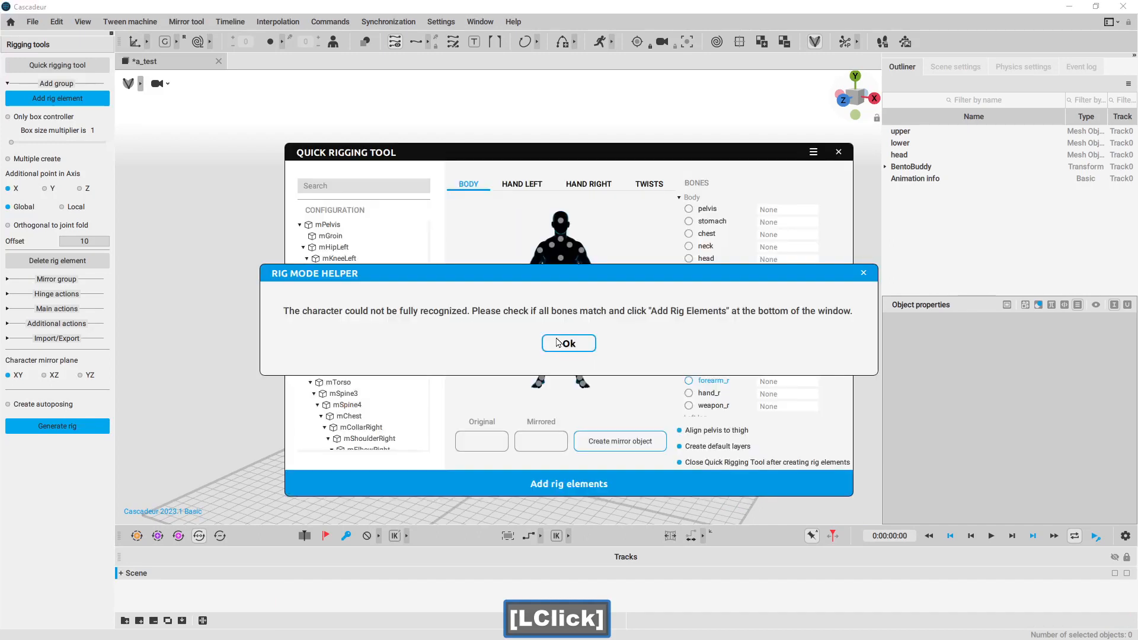
click(571, 341)
drag(554, 168, 518, 165)
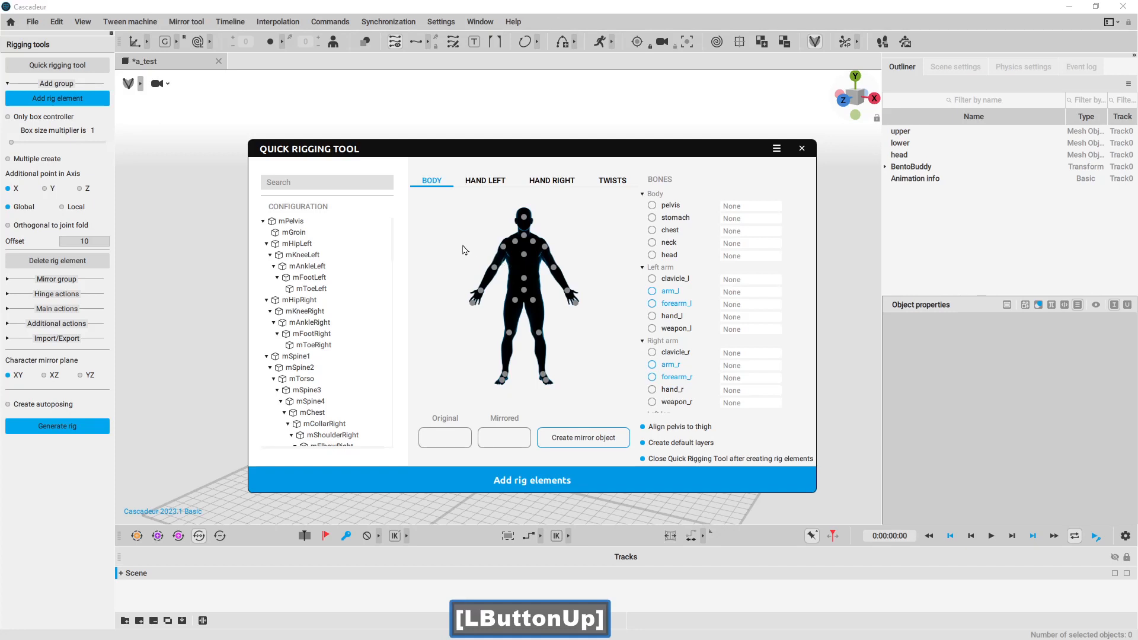
- Map mPelvis, mChest, mCollarRight, mShoulderRight and mHipRight to the matching pelvis, chest, right clavicle, right arm and right thigh rig slots
drag(292, 222, 523, 290)
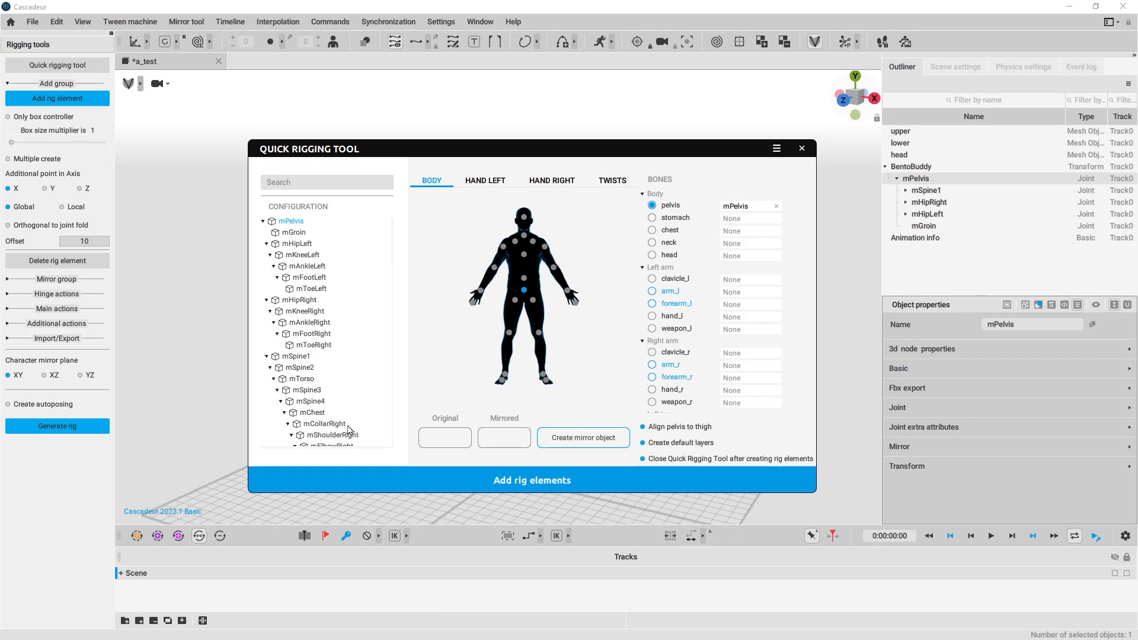
drag(323, 424, 511, 245)
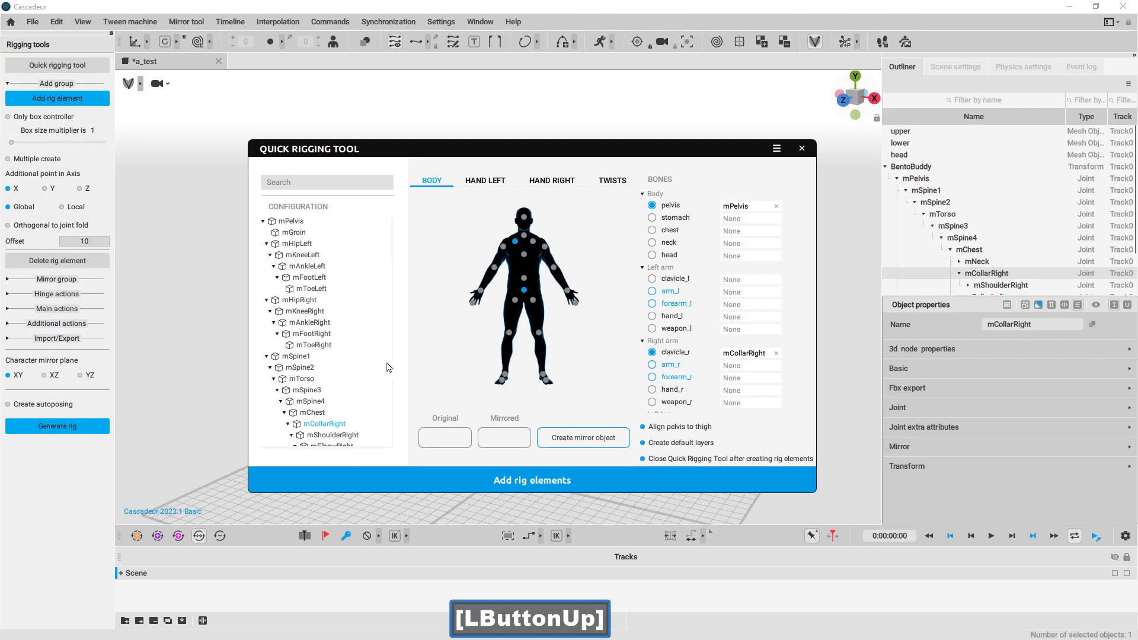
drag(312, 412, 524, 256)
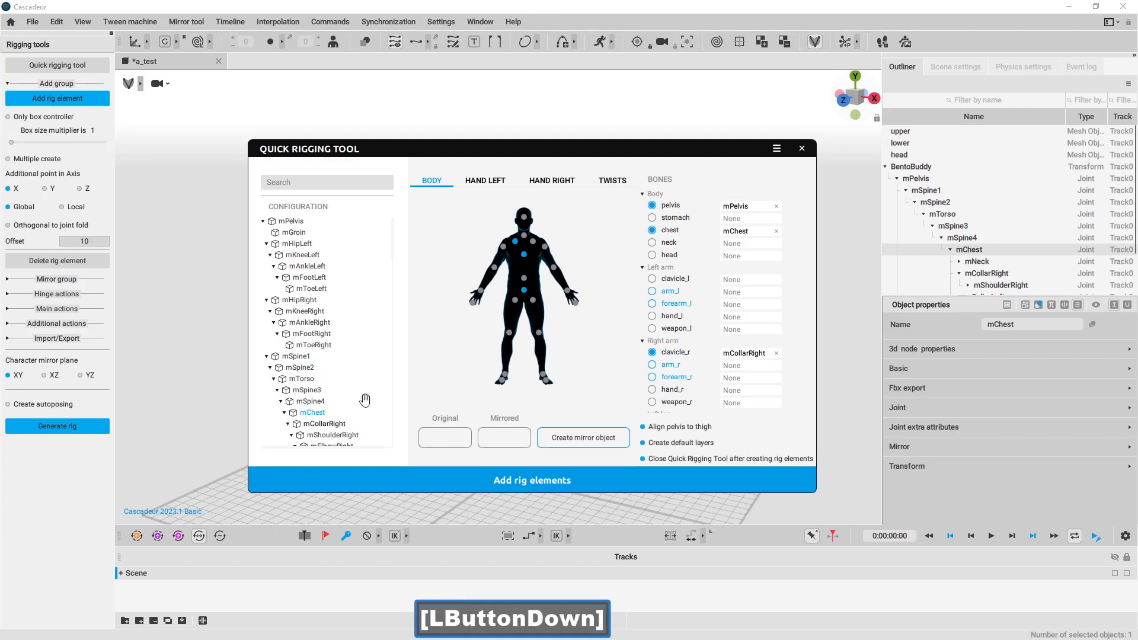
drag(364, 401, 514, 241)
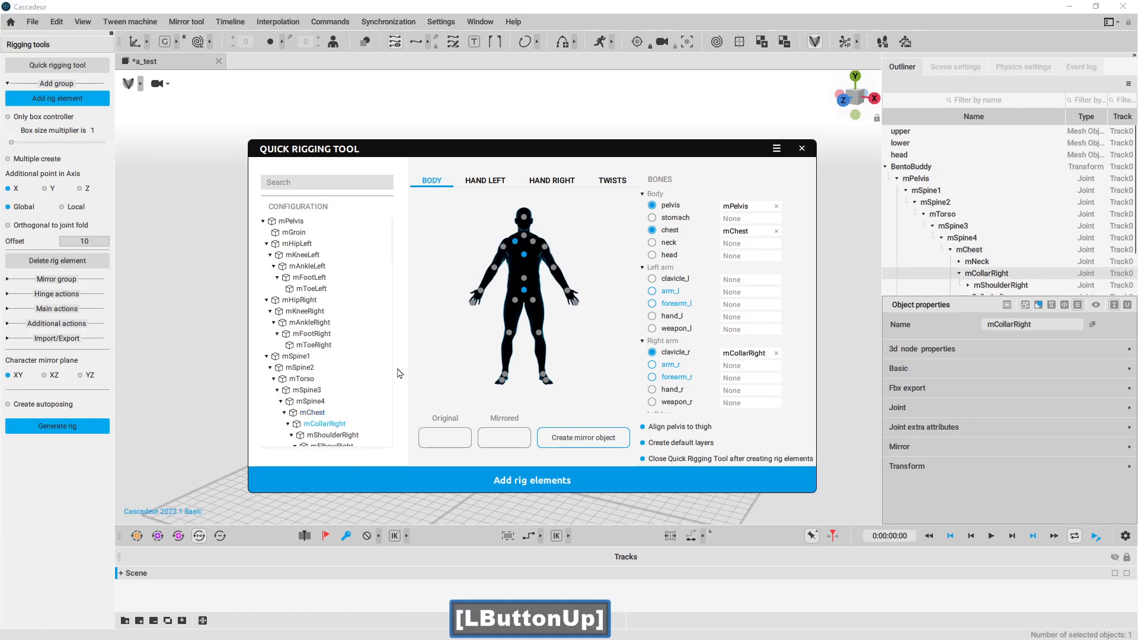
drag(341, 436, 504, 255)
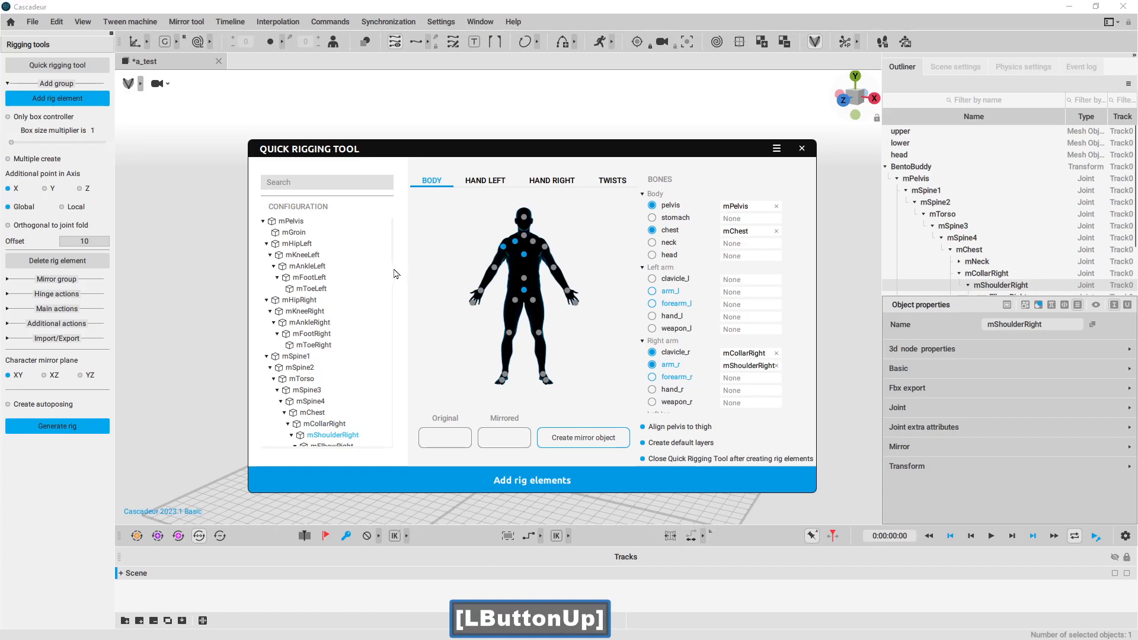
drag(303, 299, 515, 300)
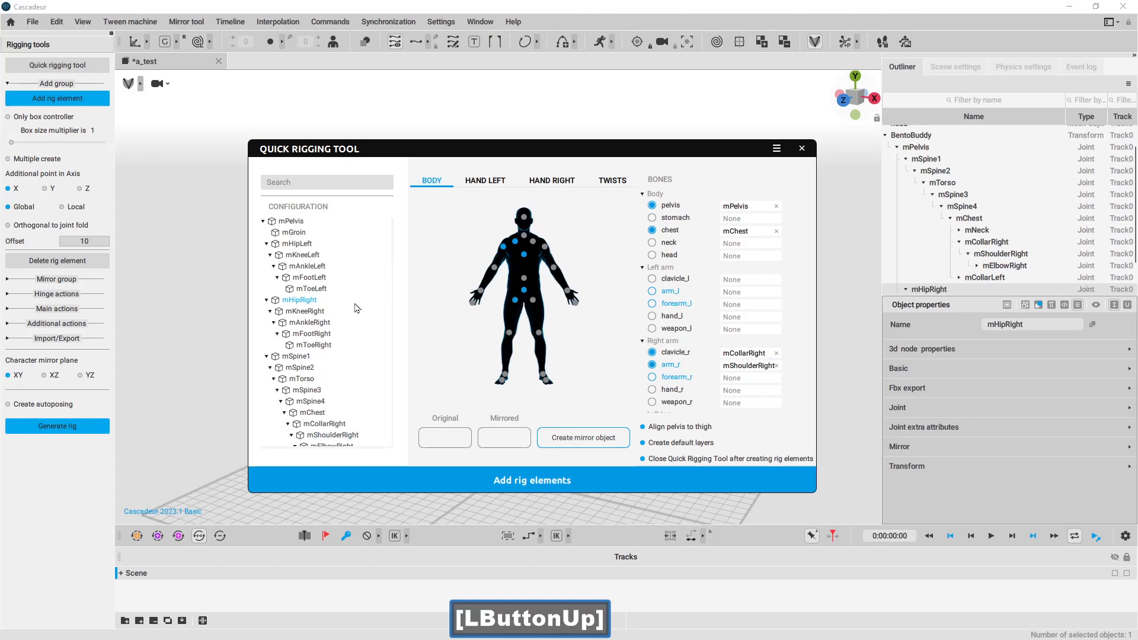
- View the left-hand finger slots, close the Quick Rigging Tool, and close the a_test scene without saving
click(486, 181)
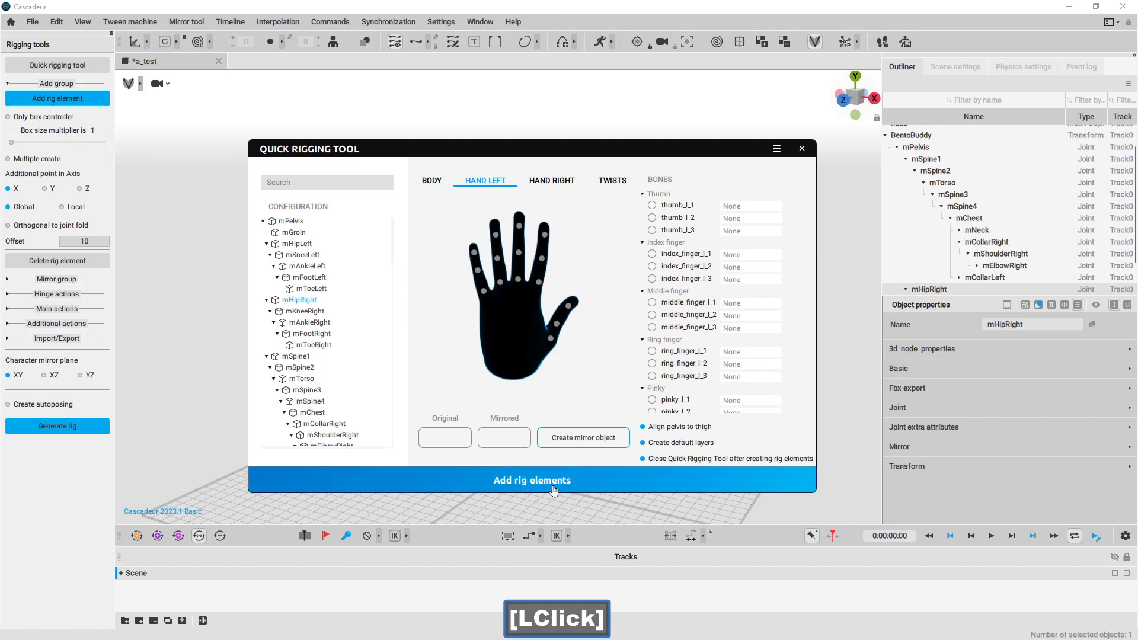
click(801, 148)
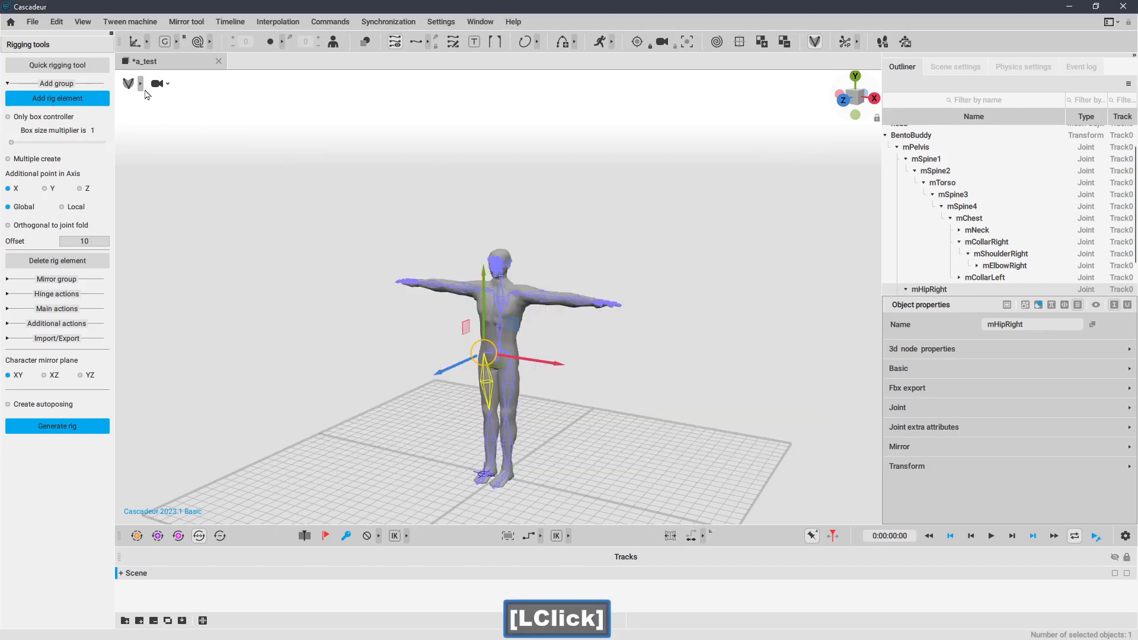
click(218, 61)
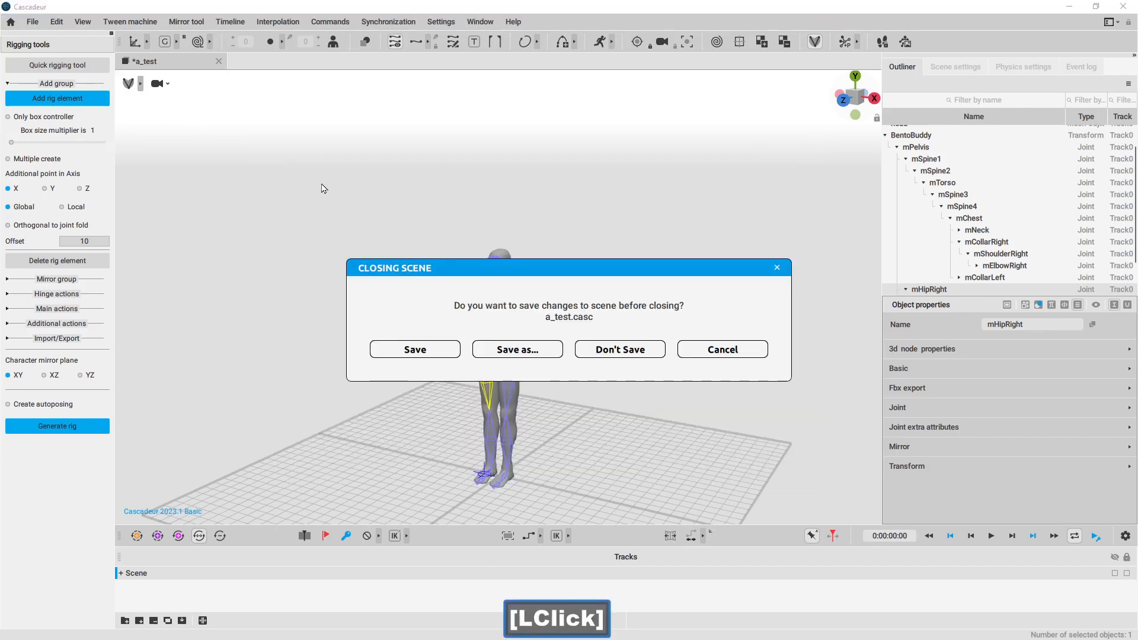
click(609, 350)
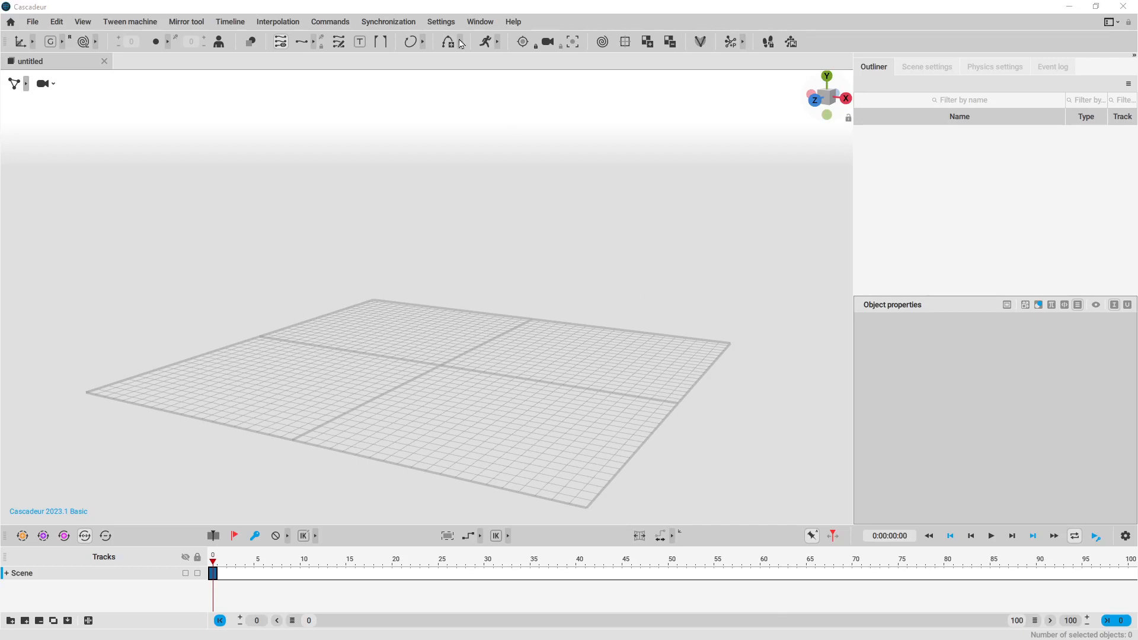
click(34, 22)
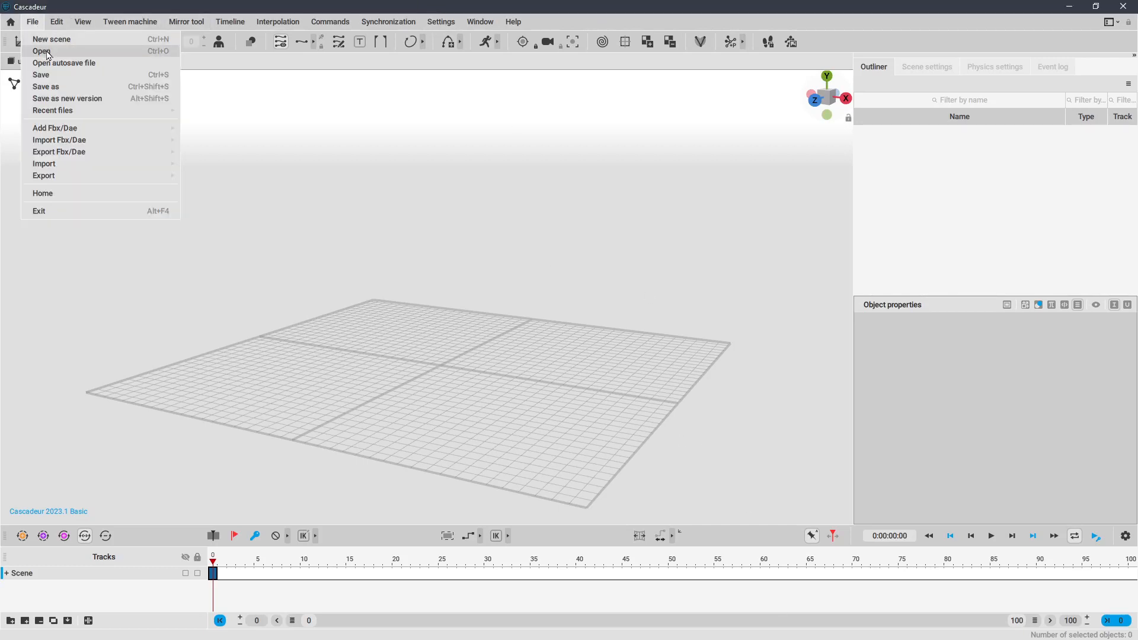
click(47, 56)
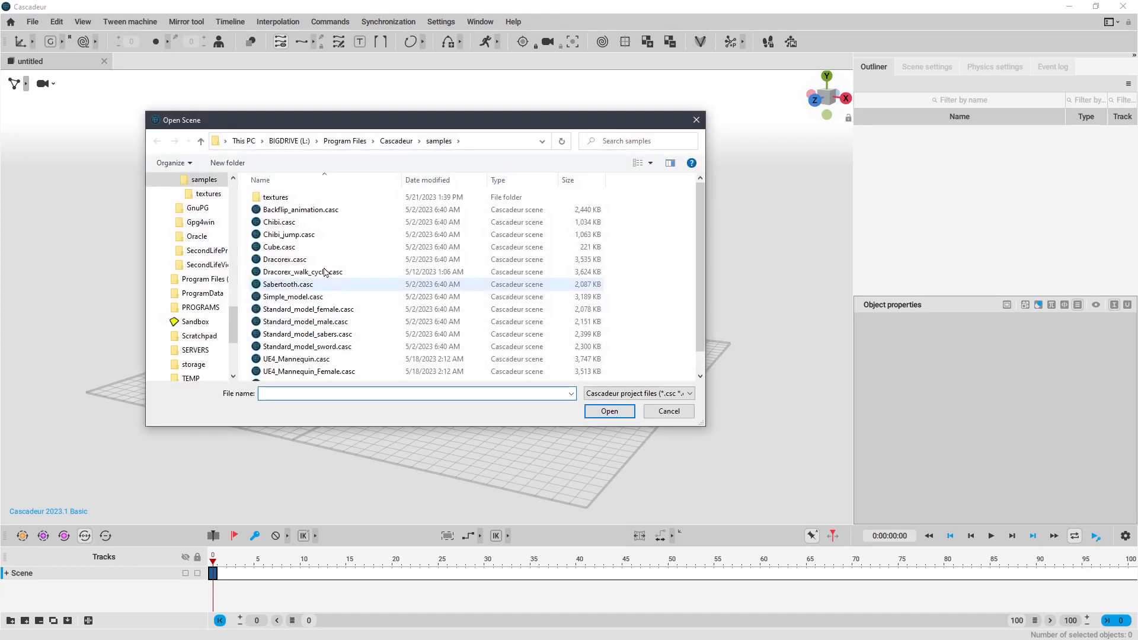
click(668, 411)
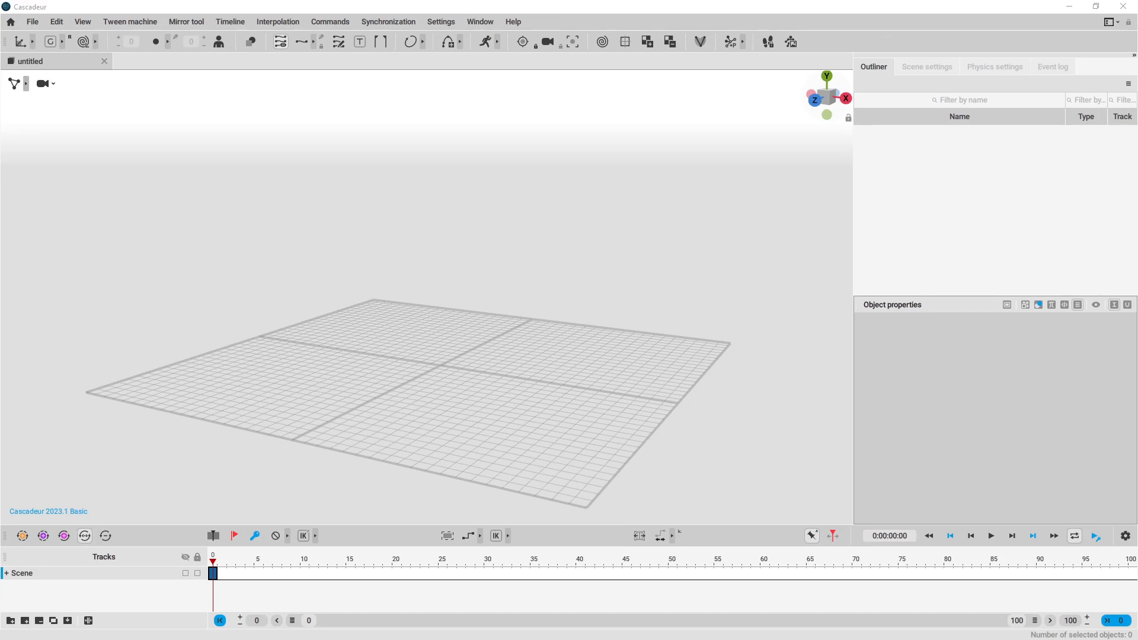
- Open the already rigged scene SL_Bento_Male_Partial2.casc
drag(423, 639, 488, 332)
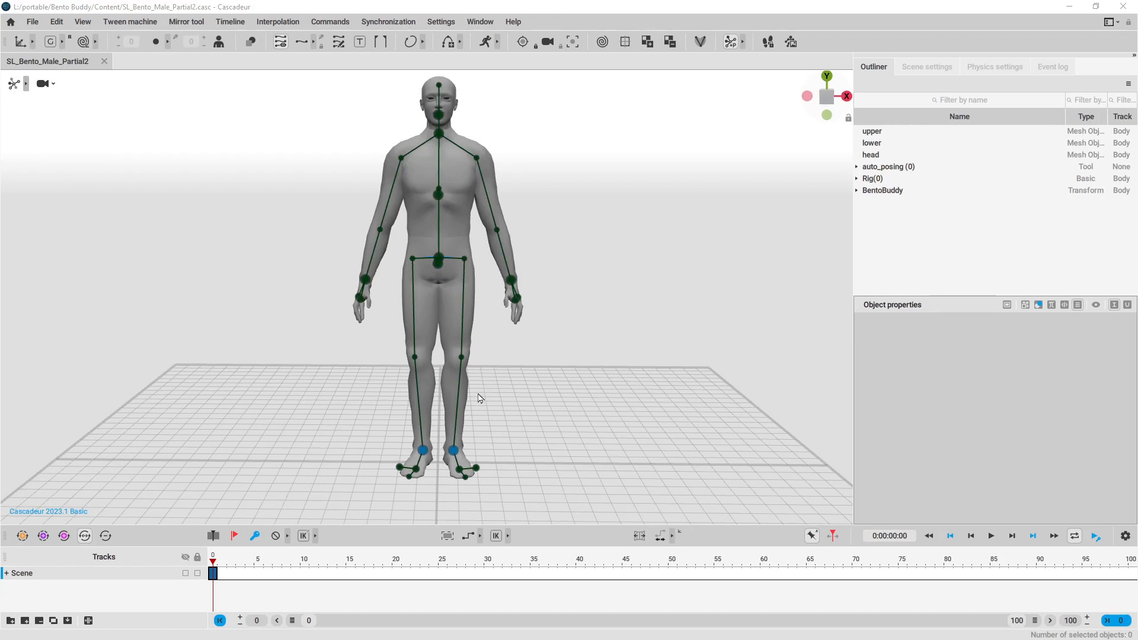
- At frame 35, raise the left foot controller outward and up into a high side kick
click(455, 451)
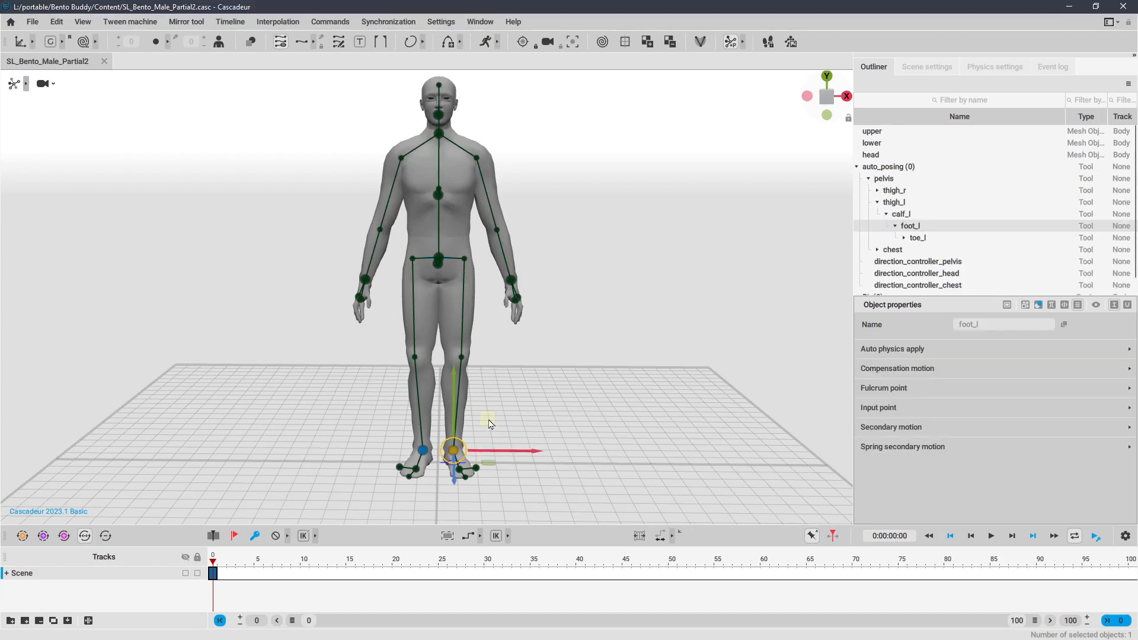
drag(219, 562, 533, 527)
right_drag(535, 273, 539, 244)
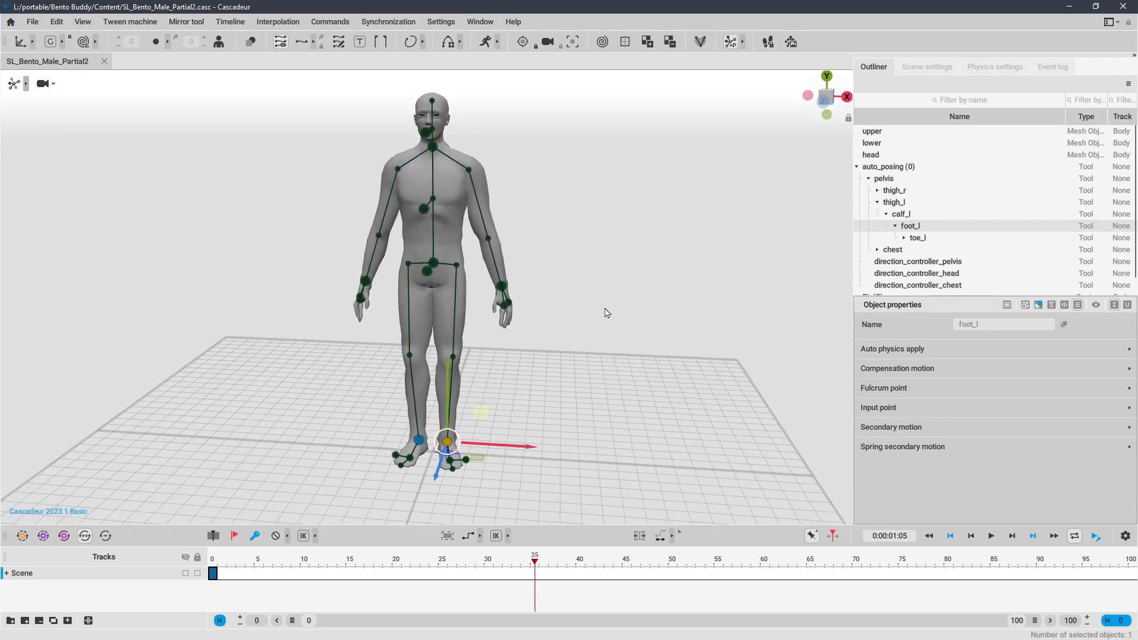
drag(605, 312, 610, 176)
mouse_move(623, 185)
mouse_down()
mouse_move(612, 187)
mouse_move(614, 170)
mouse_up()
key(ctrl+z)
mouse_move(525, 569)
mouse_down()
mouse_move(453, 569)
mouse_move(534, 563)
mouse_up()
drag(500, 393, 665, 178)
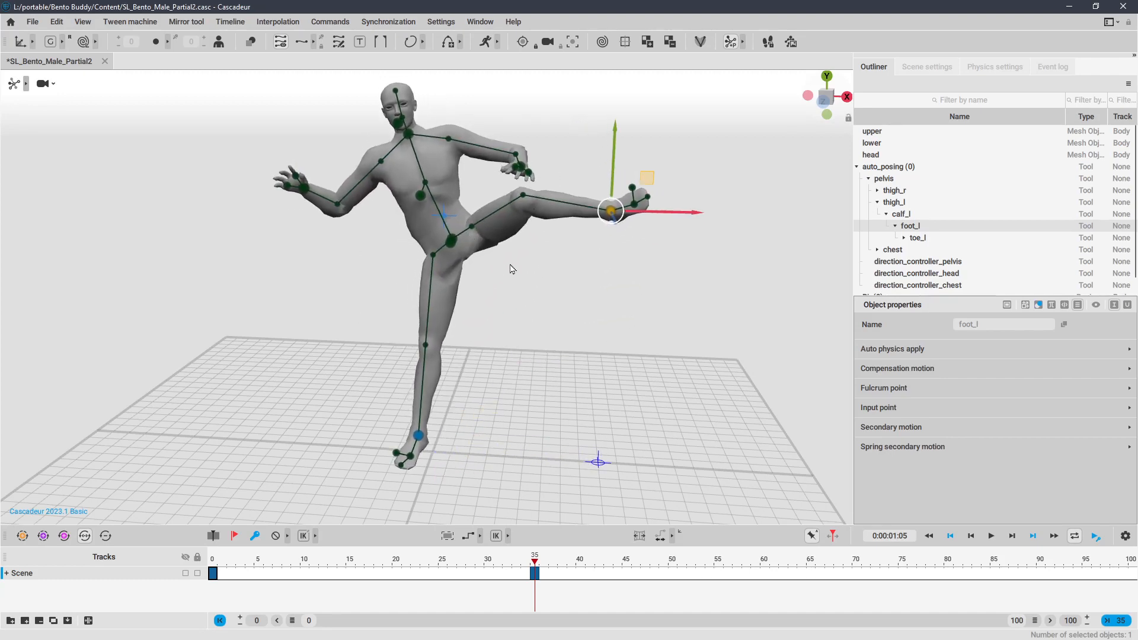
- Adjust the pelvis controller sideways and slightly lower in the frame 35 kick pose
right_drag(512, 269, 455, 305)
click(443, 249)
right_drag(443, 249, 531, 255)
drag(527, 243, 506, 244)
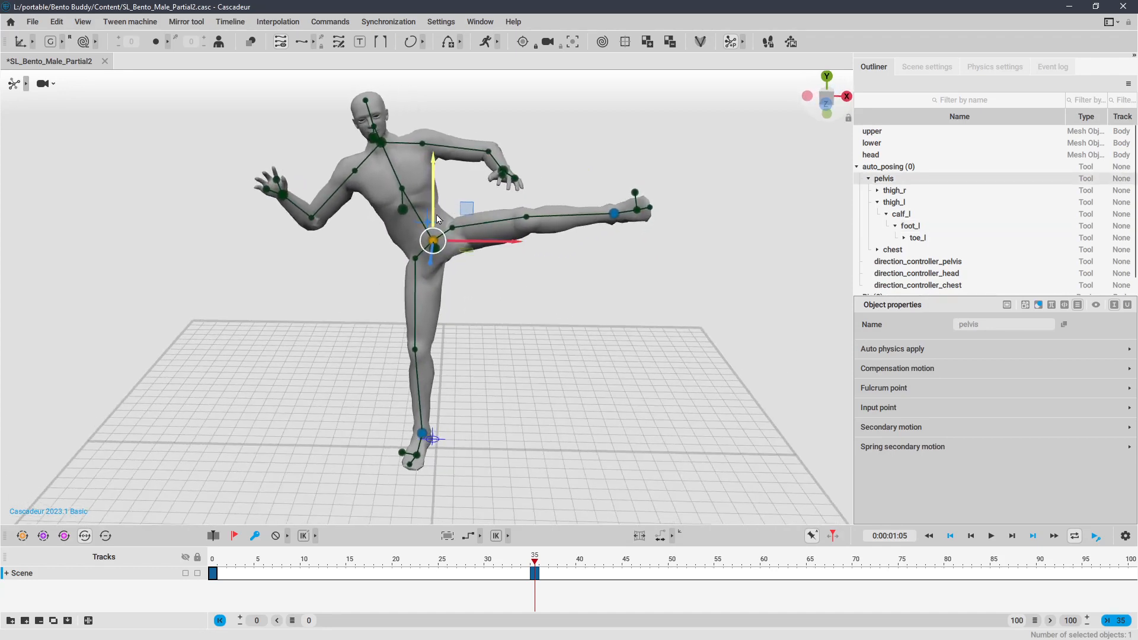
drag(435, 207, 437, 211)
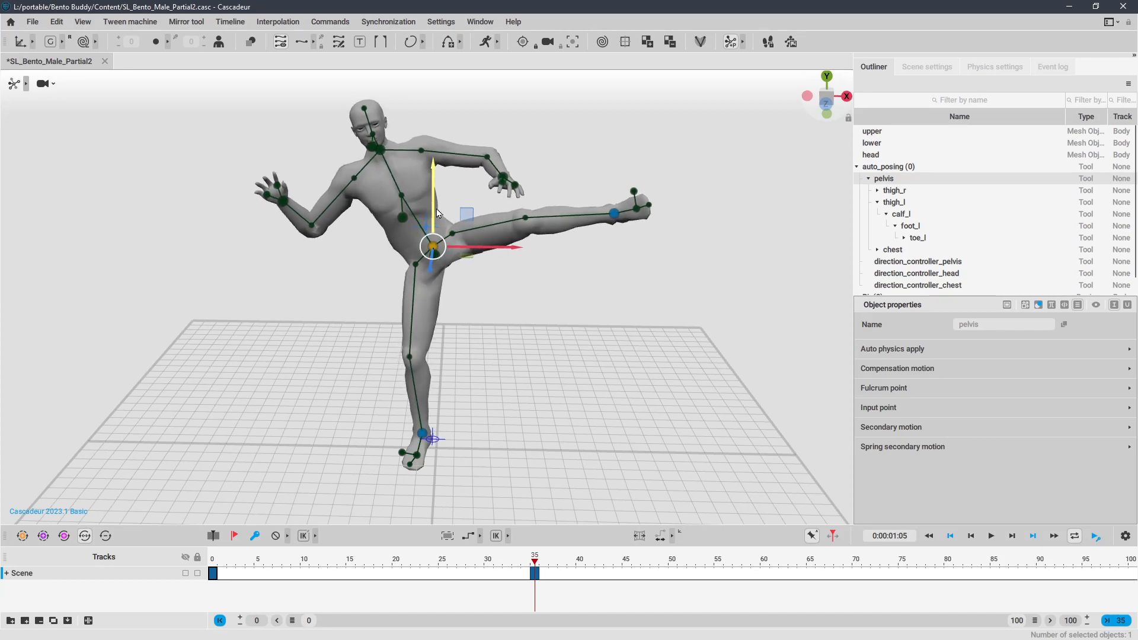
- Move the head direction controller so the head faces the kicking leg
right_drag(358, 220, 436, 270)
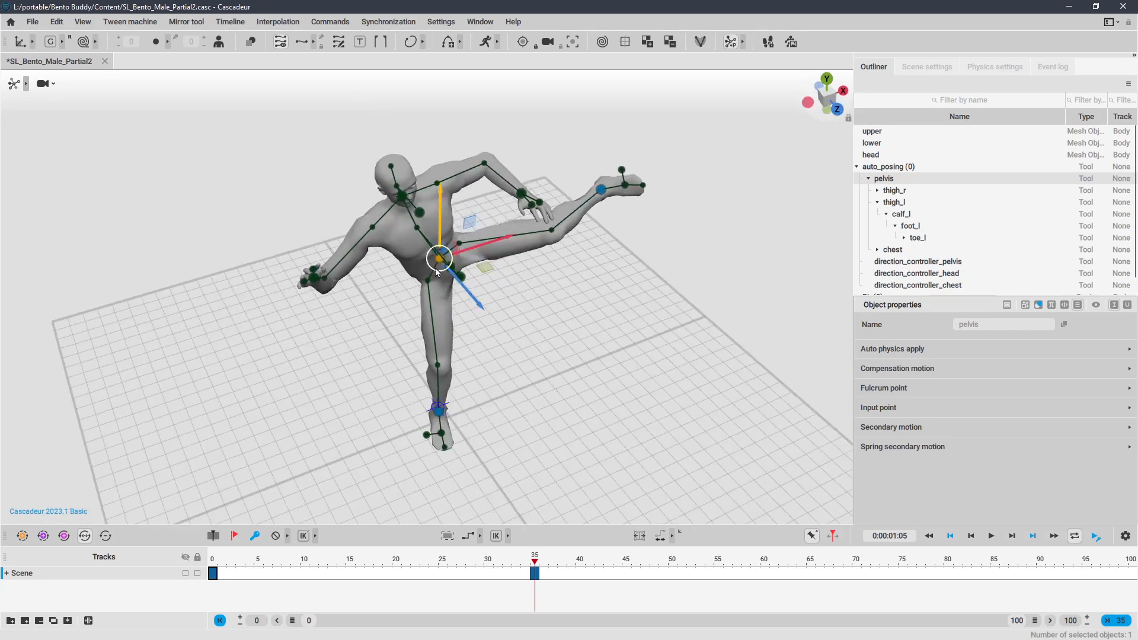
click(422, 213)
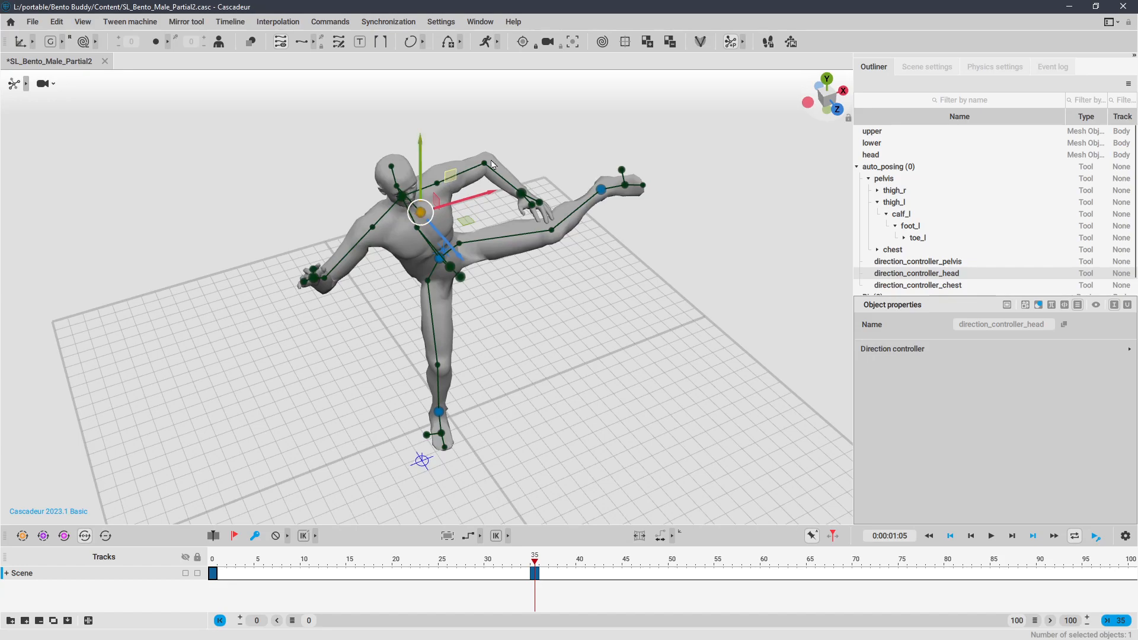
drag(491, 164, 541, 129)
alt+drag(625, 275, 554, 206)
middle_drag(535, 350, 538, 357)
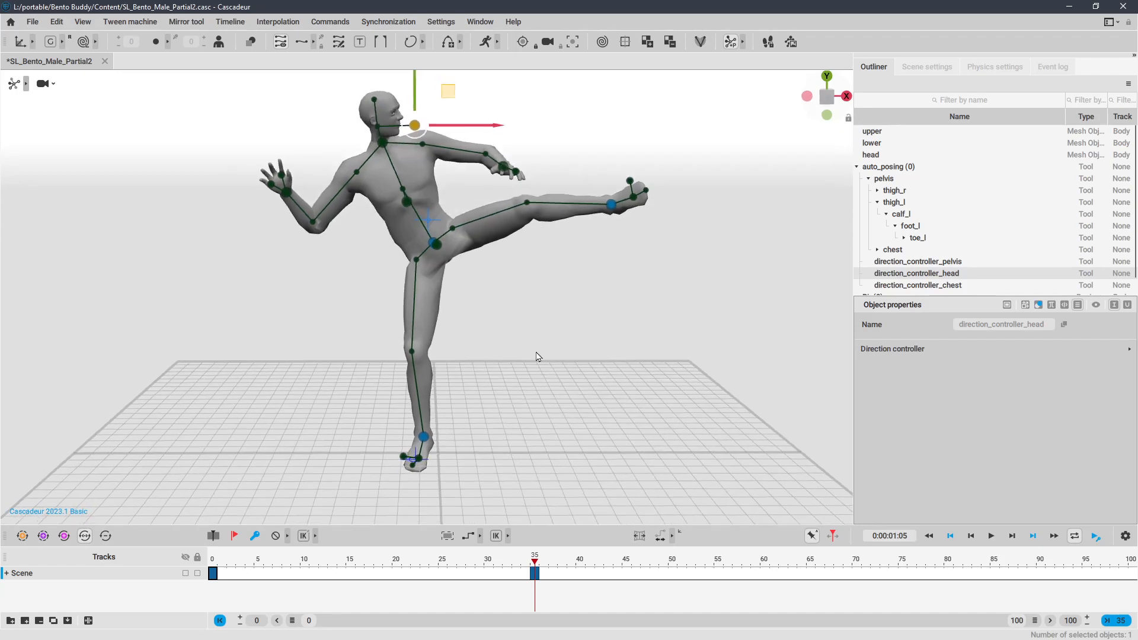
- Set the interpolation between frames 0 and 35 to Bezier clamped, and scrub through the motion back to frame 0
mouse_move(537, 557)
mouse_down()
mouse_move(460, 551)
mouse_move(557, 542)
mouse_move(503, 545)
mouse_move(537, 544)
mouse_up()
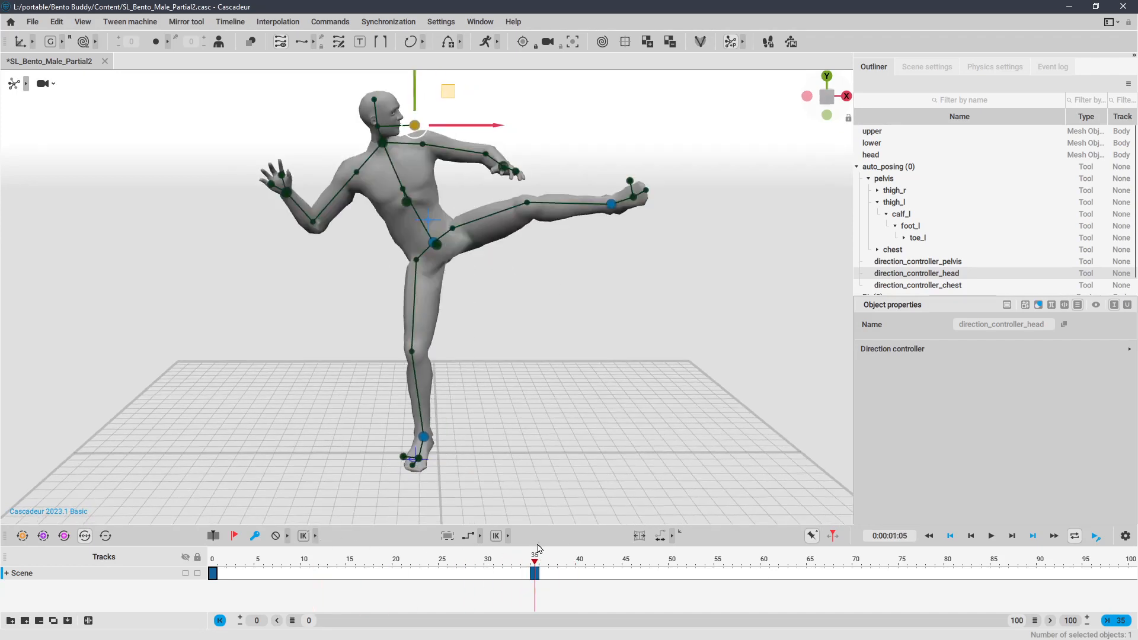
click(480, 537)
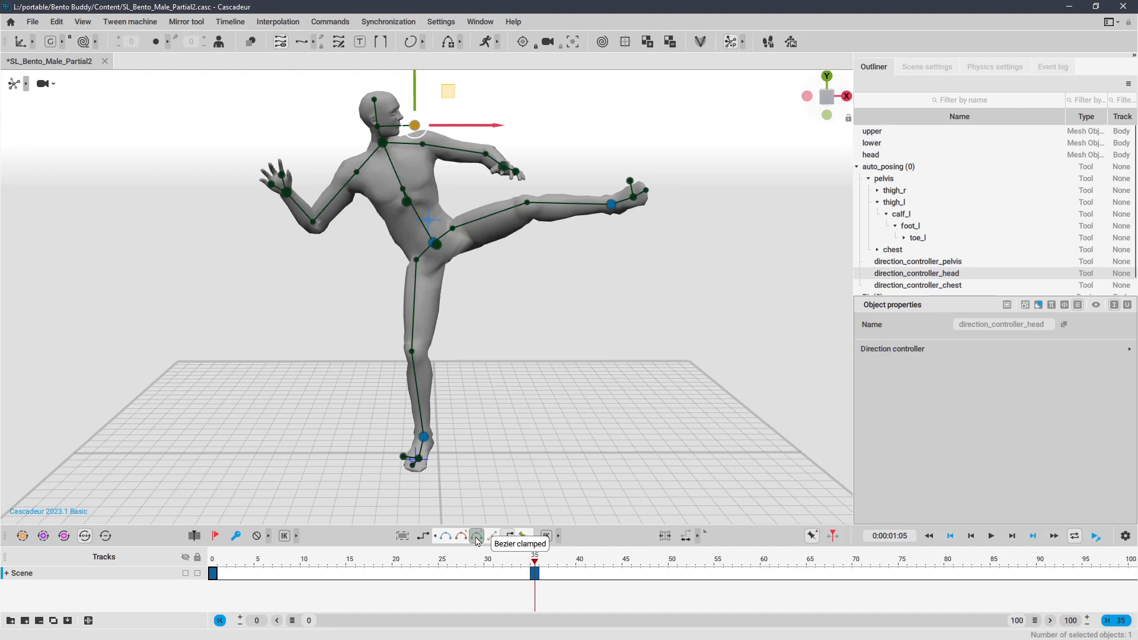
click(478, 541)
drag(535, 561, 418, 564)
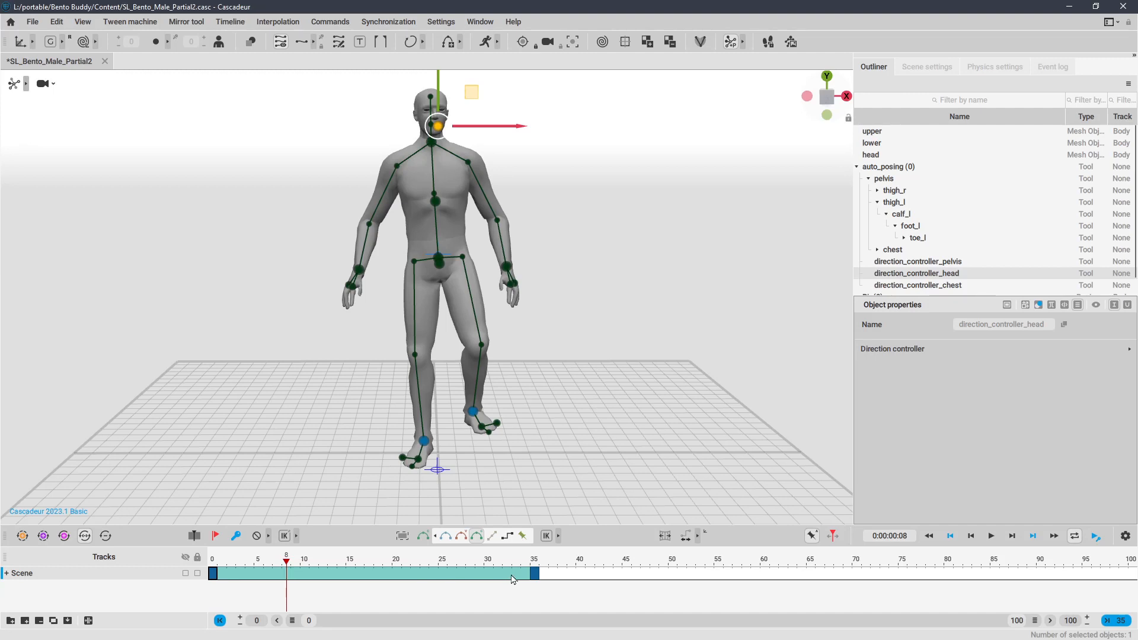
drag(249, 565, 211, 555)
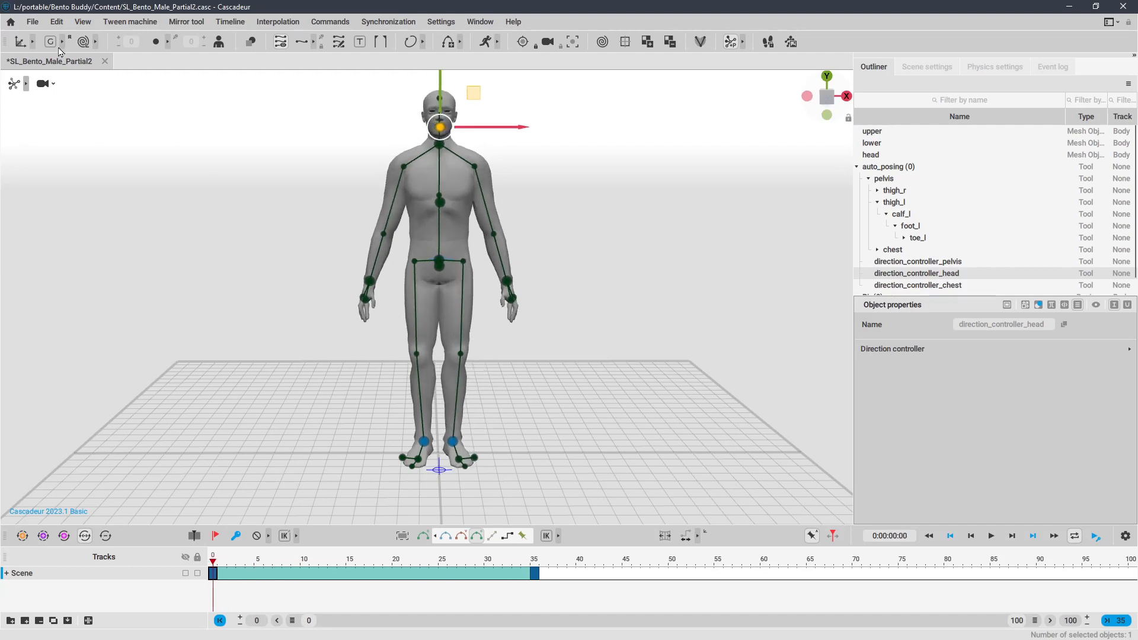
- Export the whole scene as FBX, overwriting a_test.fbx in the test_material folder
click(33, 21)
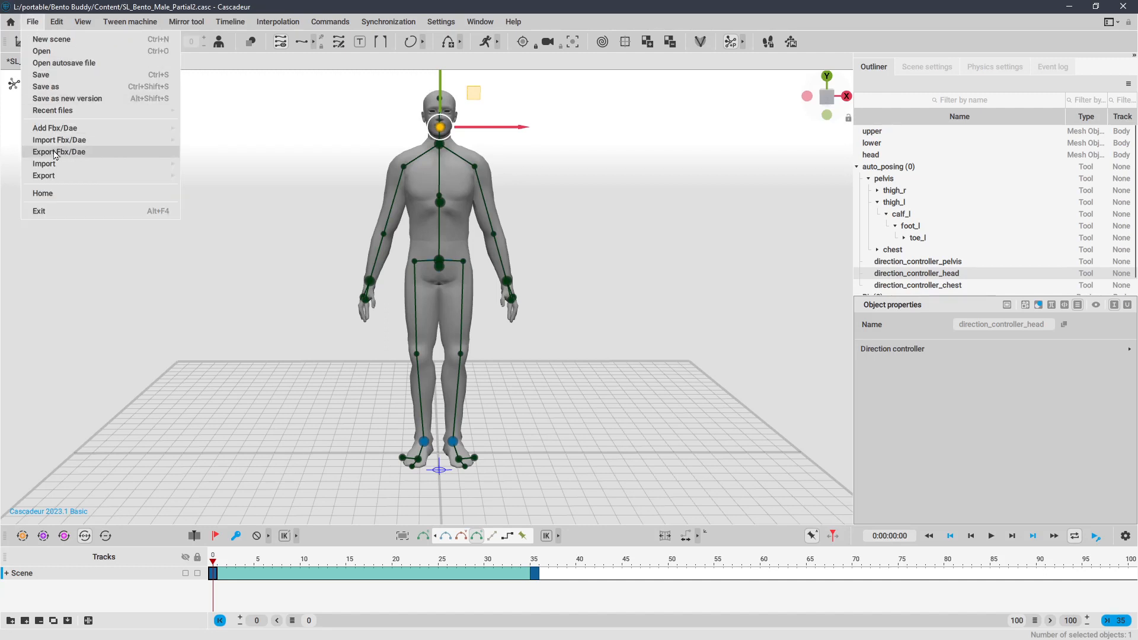
mouse_move(58, 156)
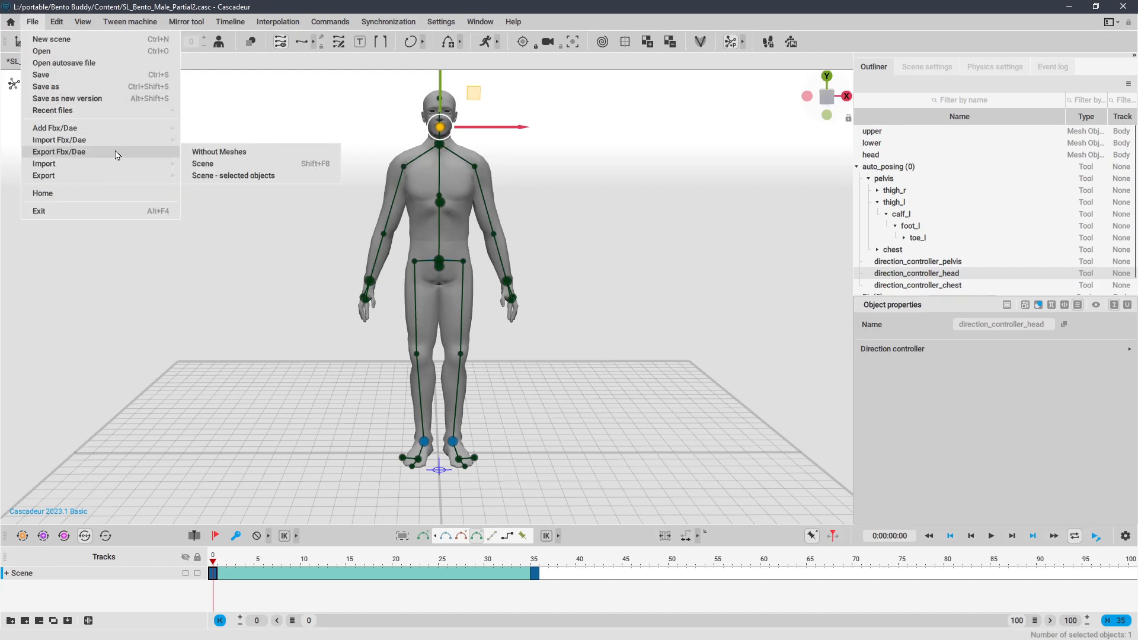
click(204, 163)
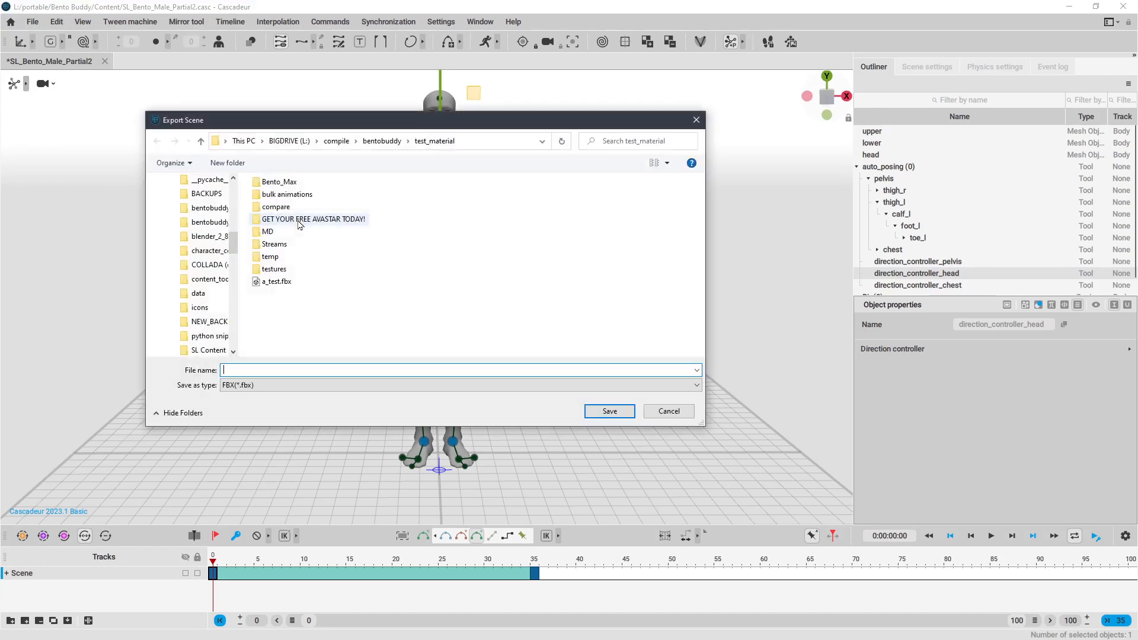
click(291, 285)
click(596, 413)
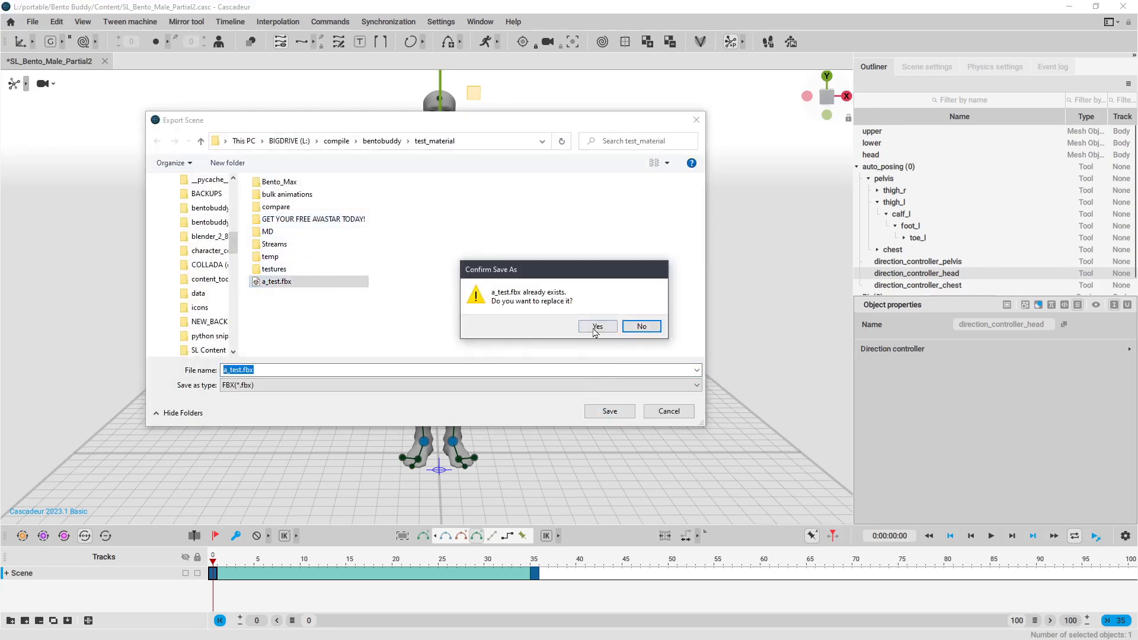
click(596, 327)
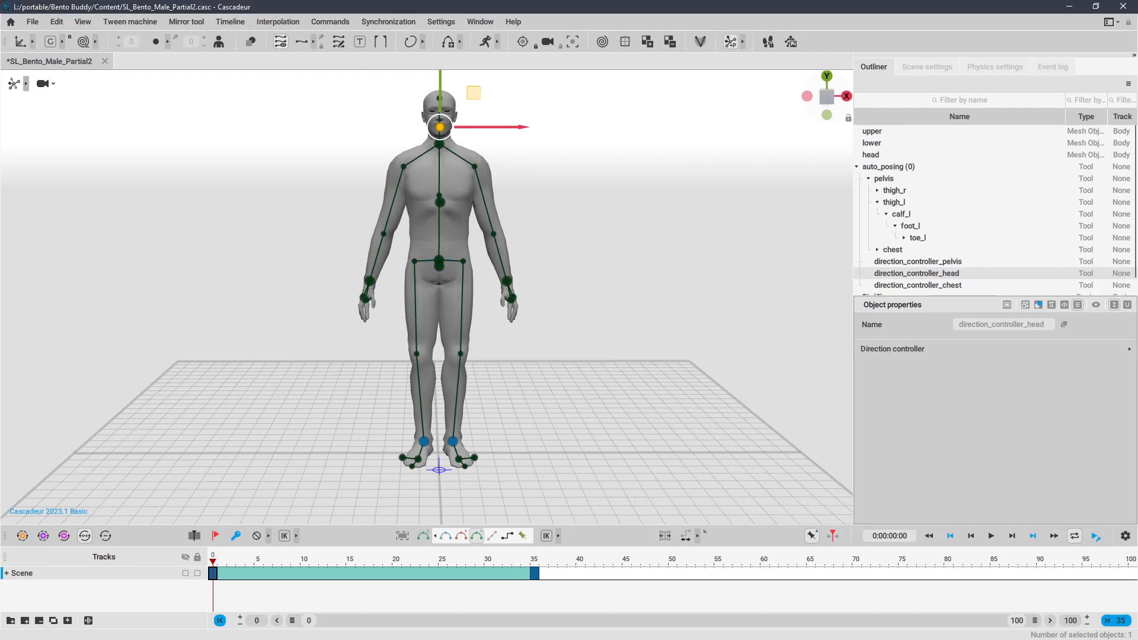
- Switch to Blender, maximize its window, and bring the animated a_test.fbx character into the empty scene
key(alt+Tab)
double_click(529, 158)
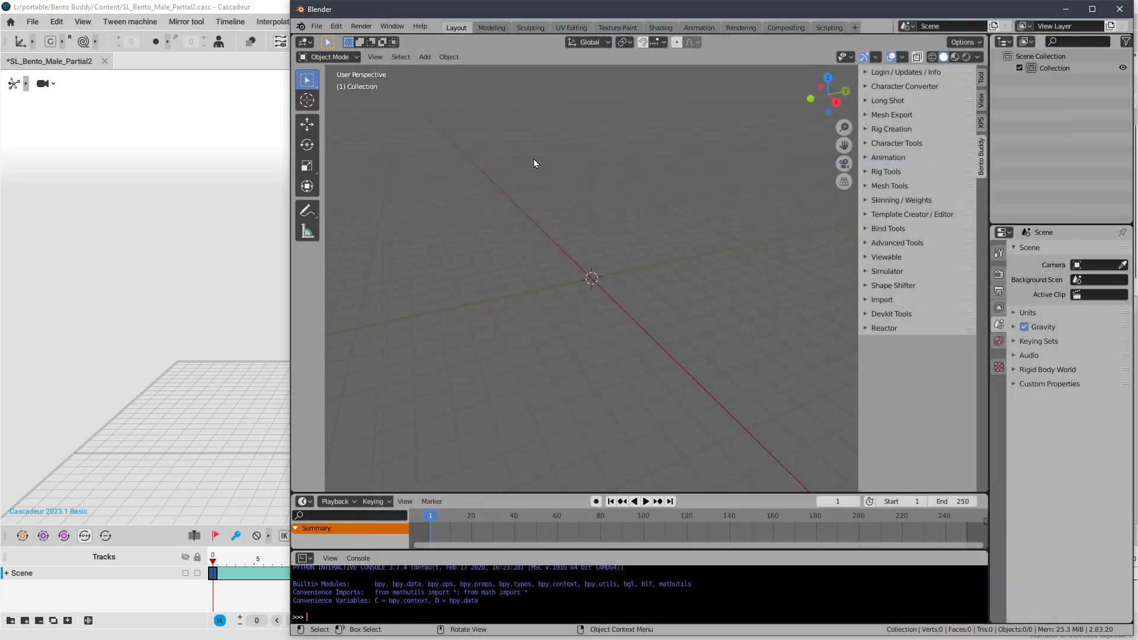
double_click(582, 15)
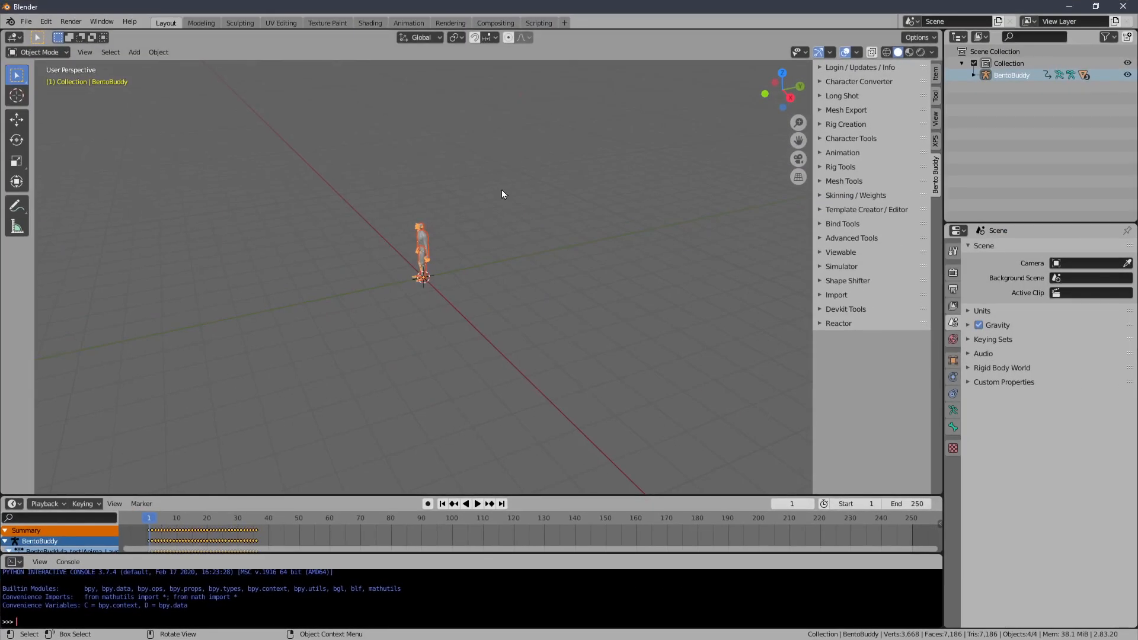
- View the imported character from the front, scrub through the start of its animation, and return to frame 1
scroll(485, 198, up, 9)
middle_drag(394, 241, 414, 367)
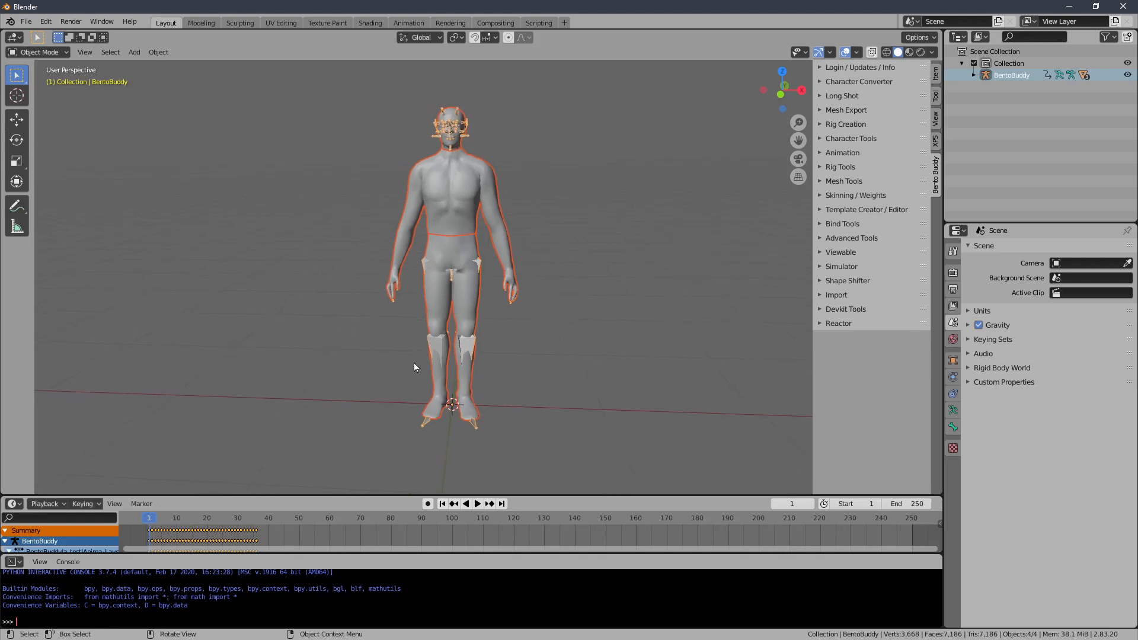
drag(160, 521, 209, 516)
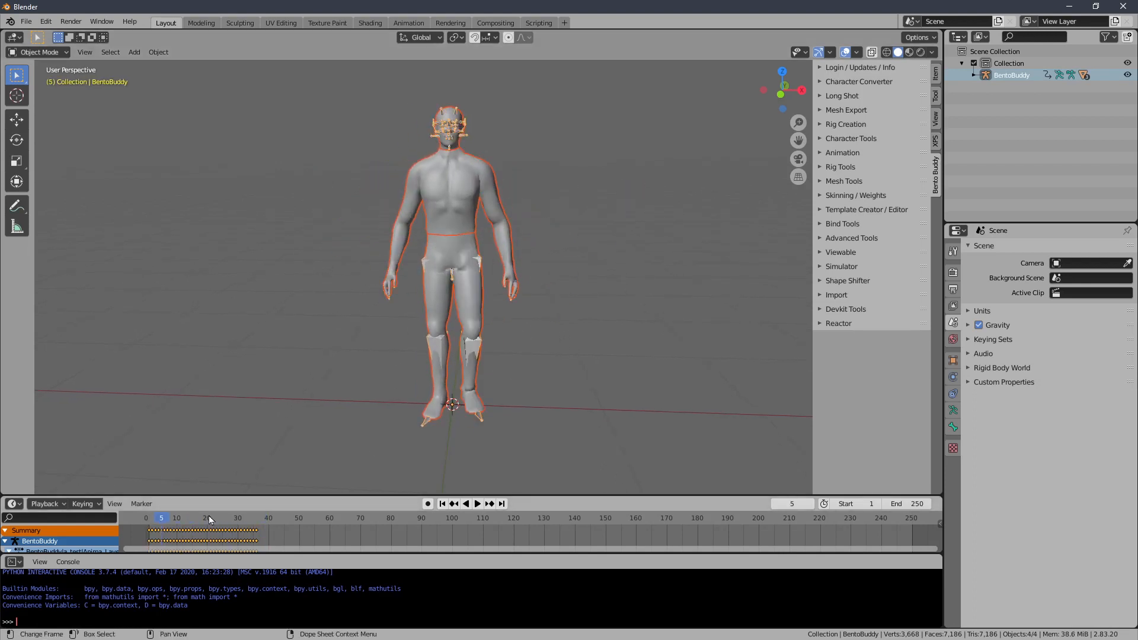
click(441, 504)
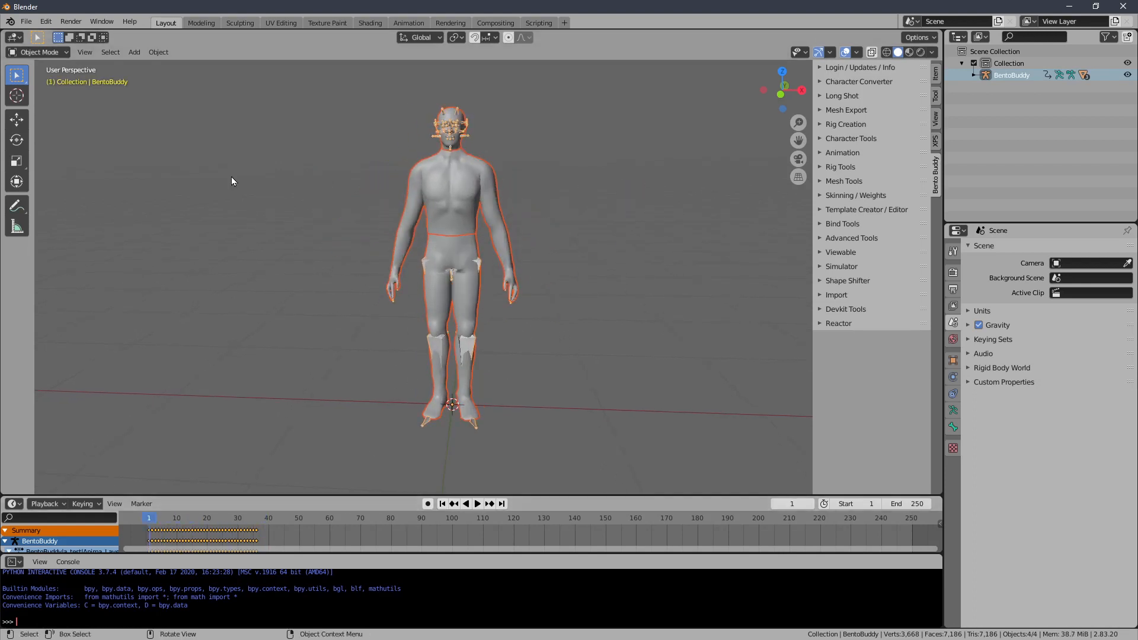
- Select only the BentoBuddy armature, view its rest pose in Edit Mode, and return to Object Mode
click(319, 138)
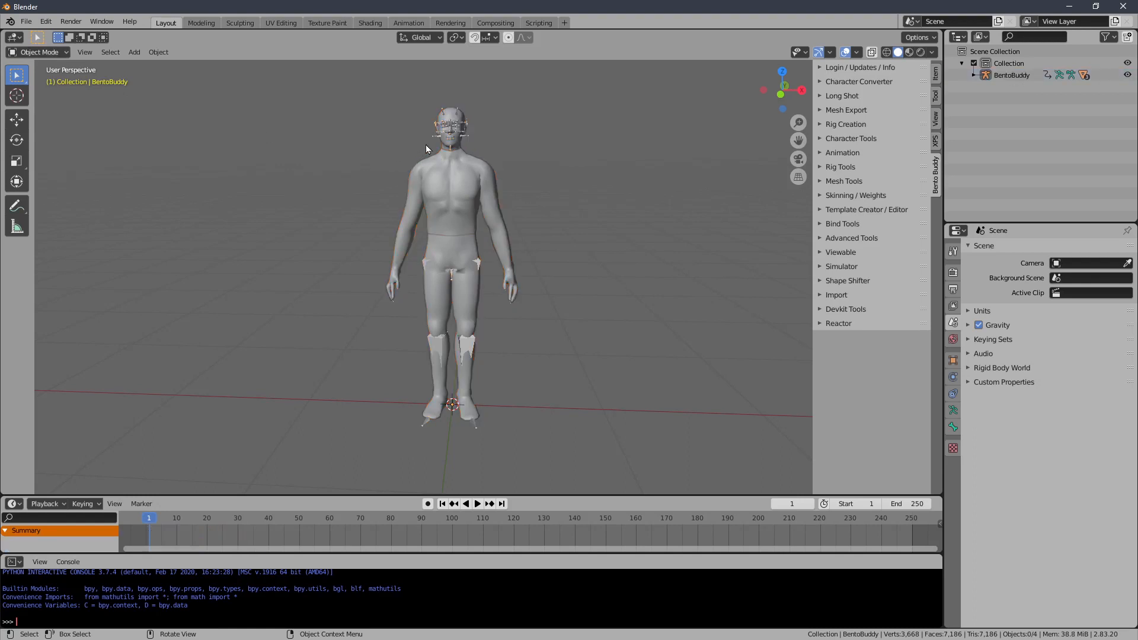
click(50, 52)
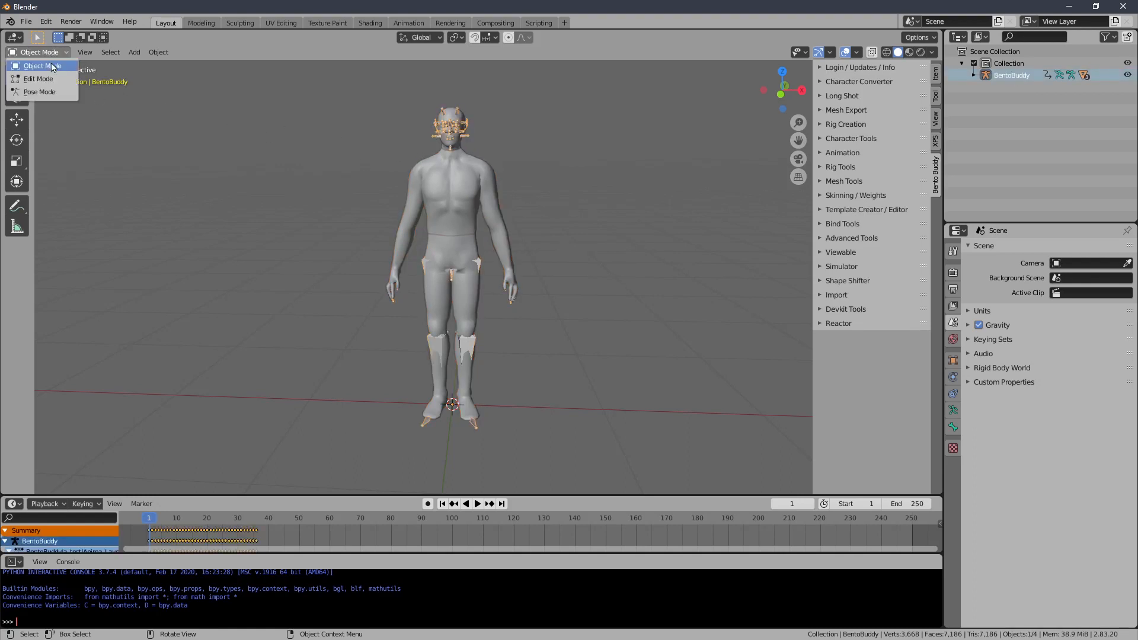
click(39, 79)
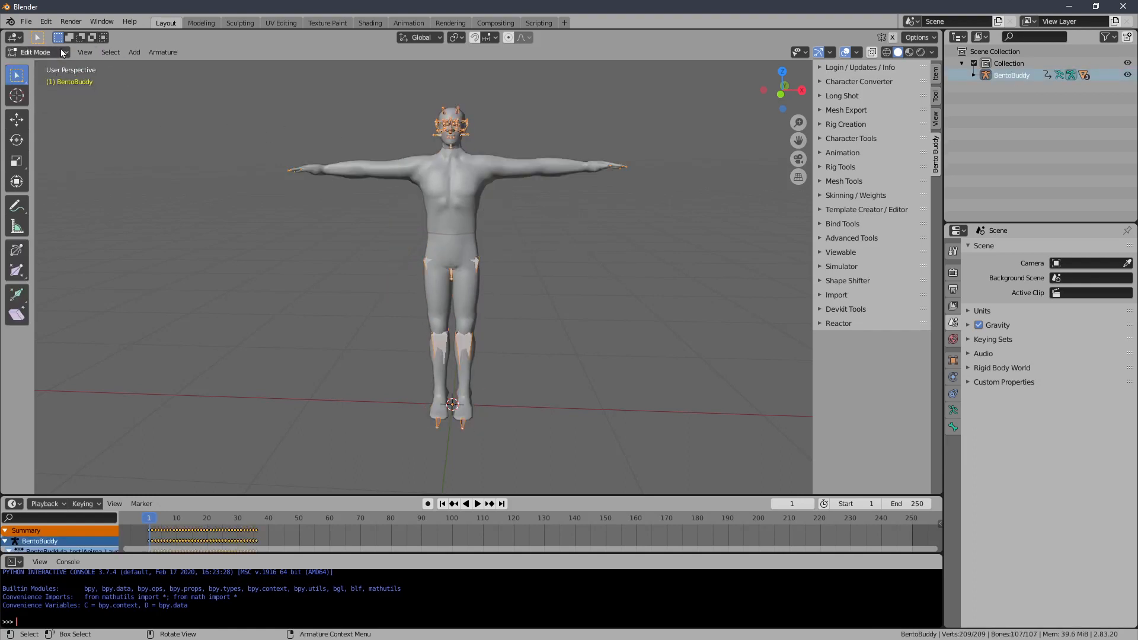
click(45, 52)
click(47, 66)
- Create a reference pose on the start frame of the armature's animation with Bento Buddy's Reference Pose Features
middle_drag(636, 202, 765, 229)
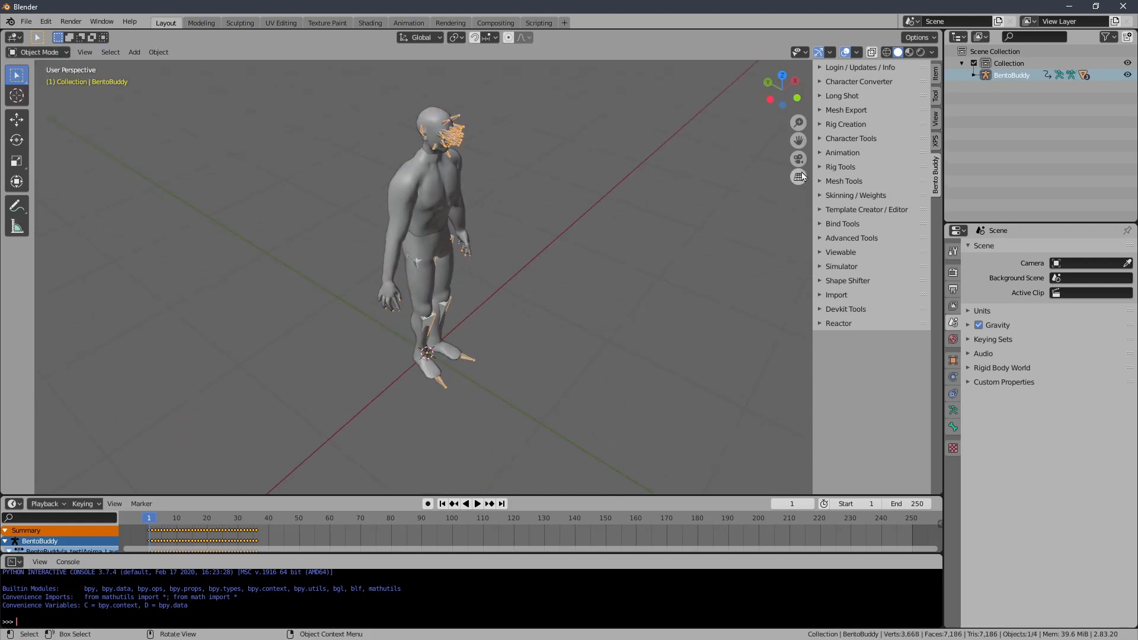
click(839, 154)
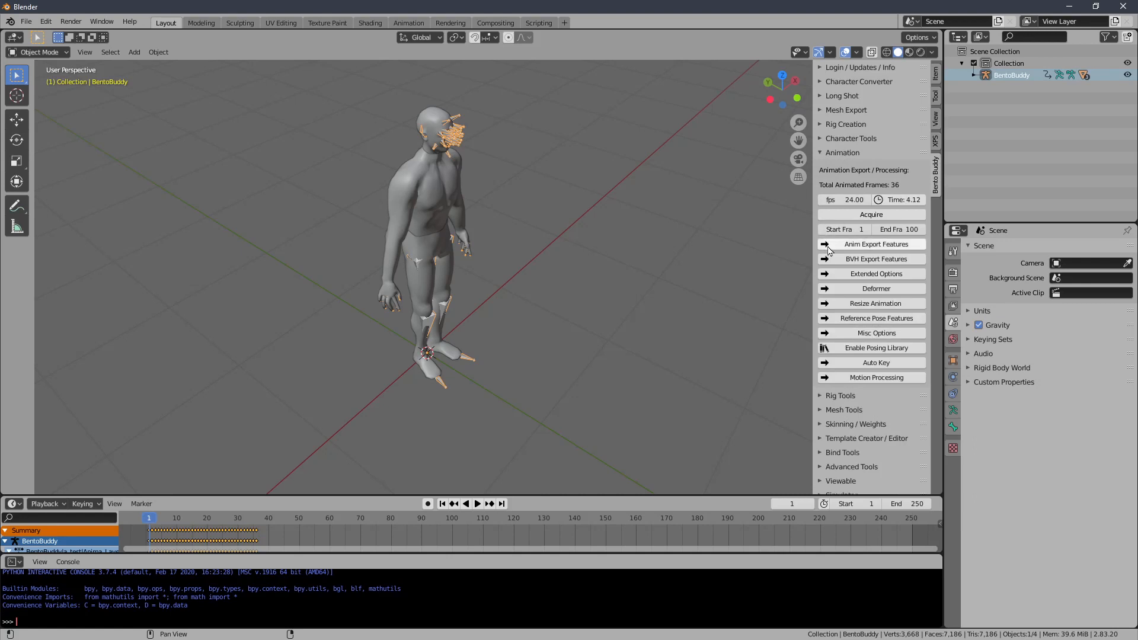
drag(812, 307, 724, 355)
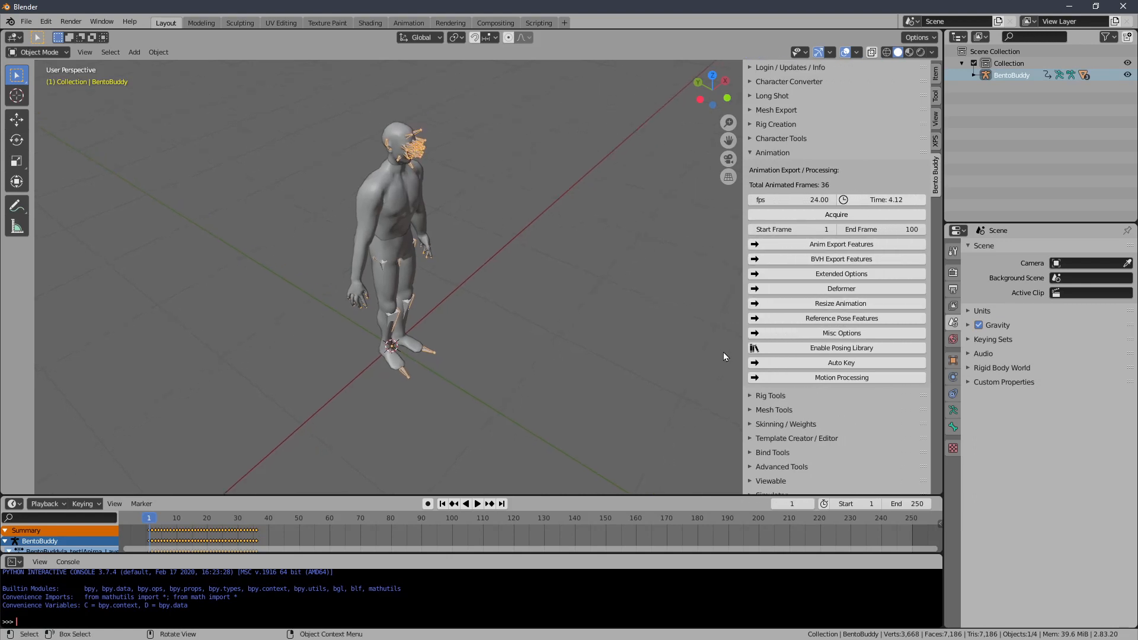
click(780, 320)
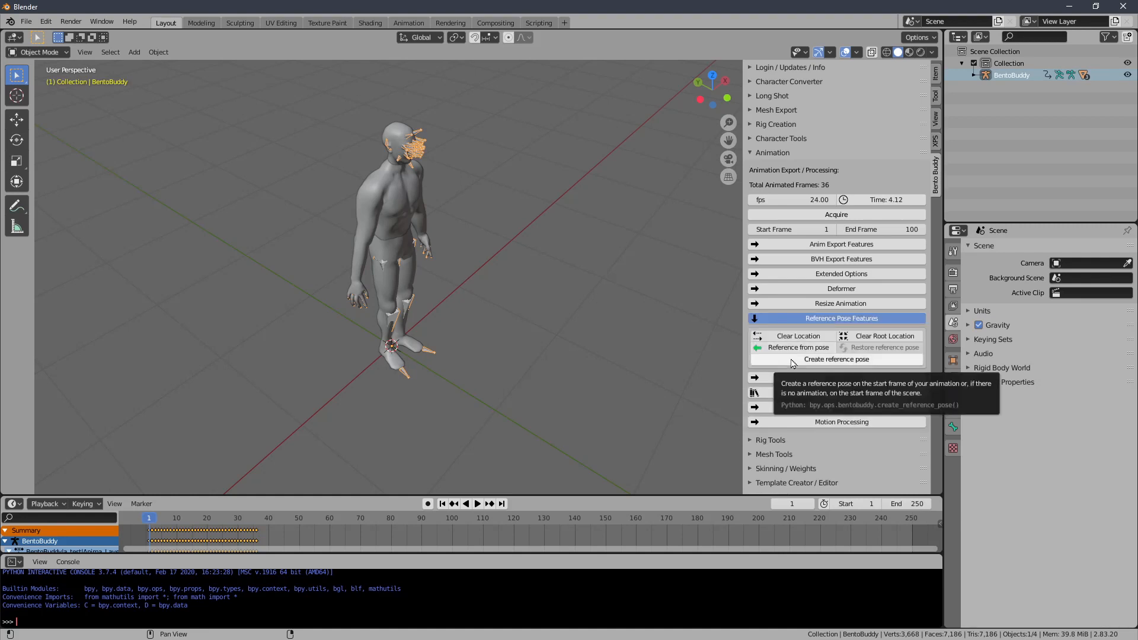
drag(743, 344, 689, 343)
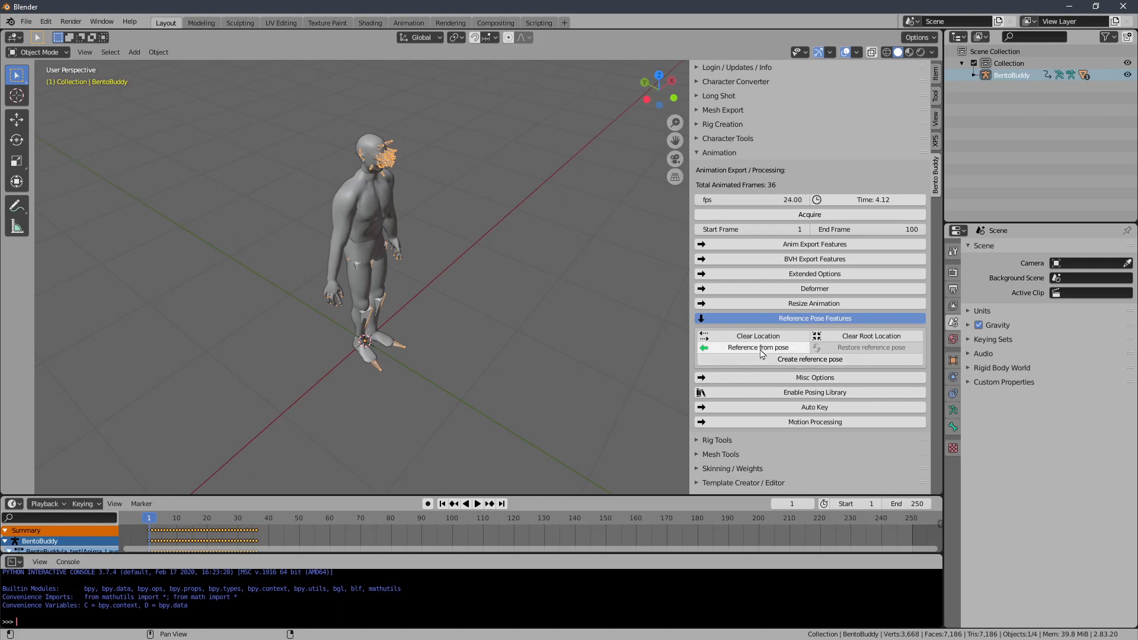
click(762, 350)
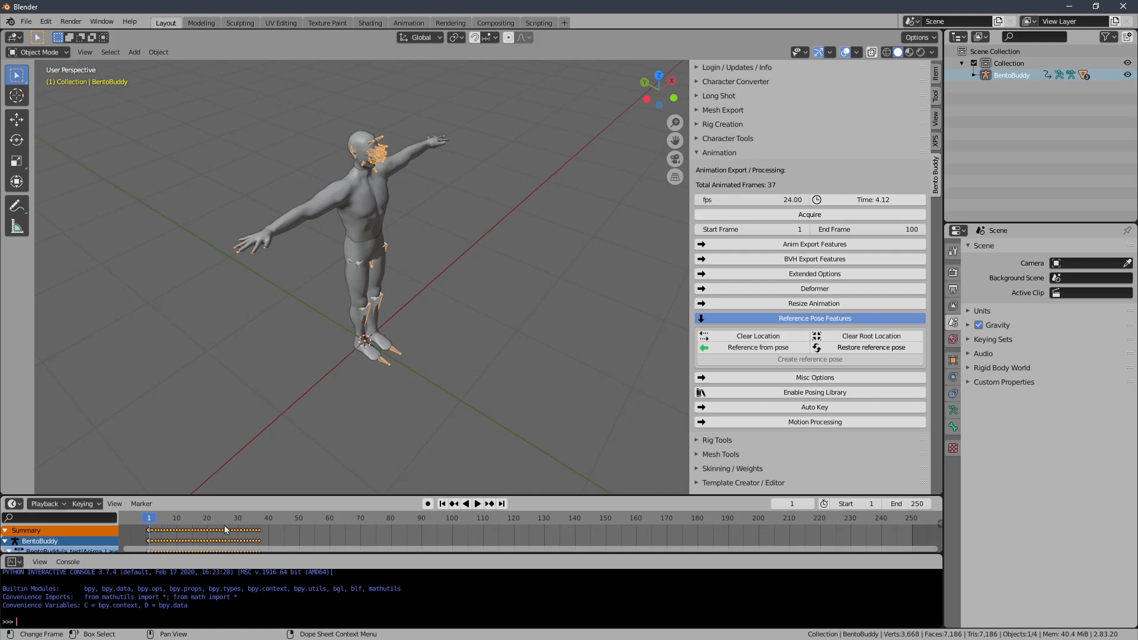
- Play the animation including the reference pose, return to frame 1, and view the character up close
key(space)
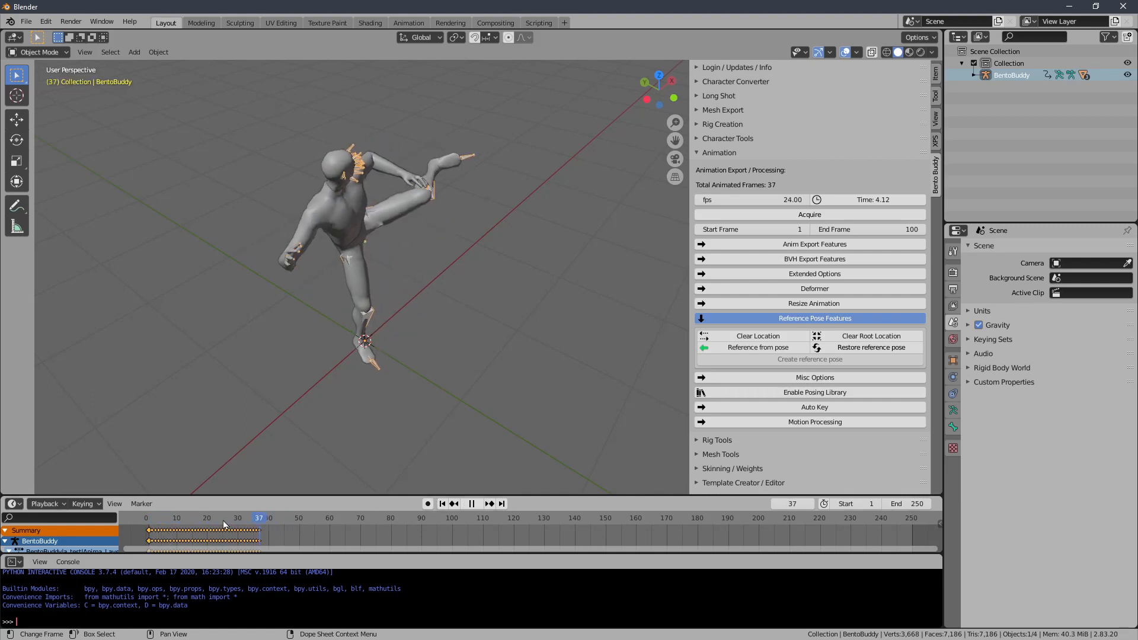
click(442, 504)
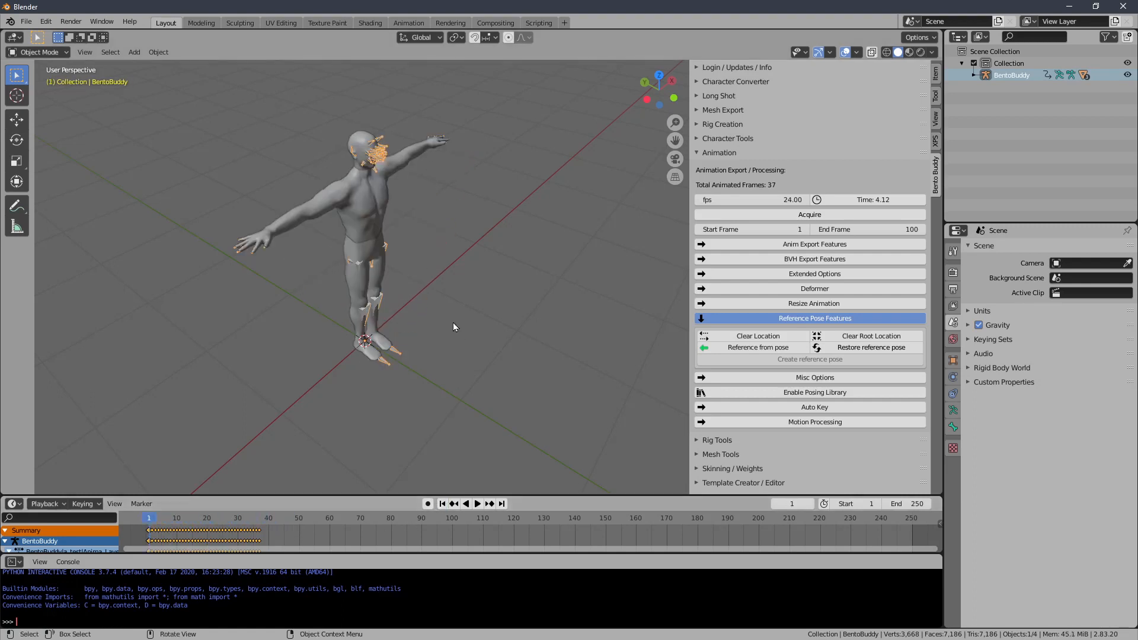
middle_drag(457, 325, 392, 261)
scroll(405, 248, up, 2)
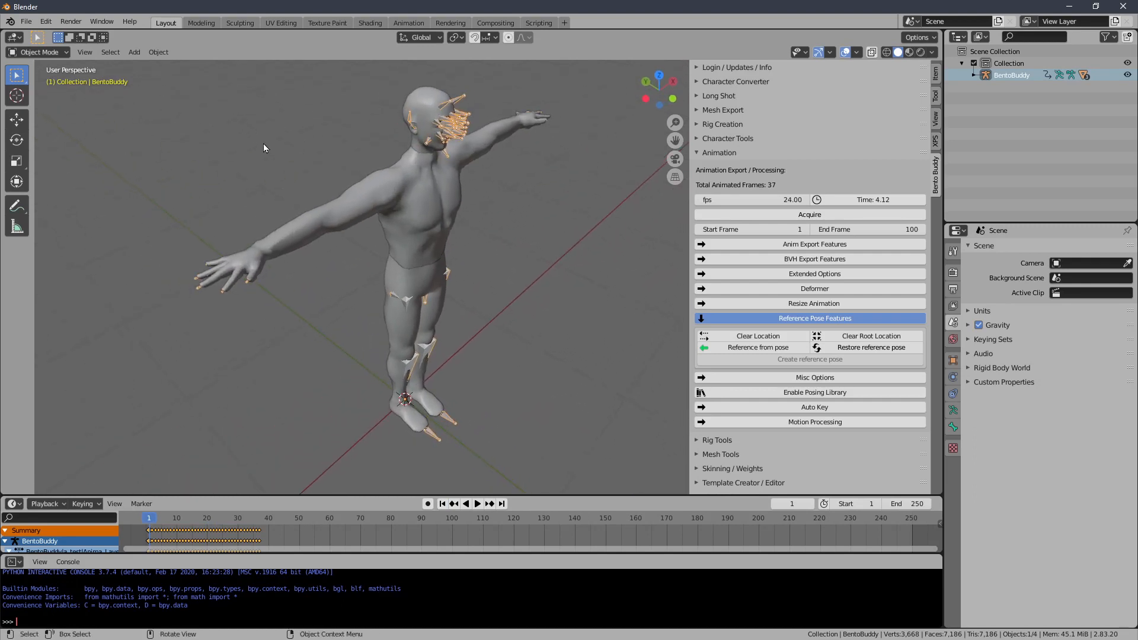
- Set the armature's viewport display to In Front so the bones are drawn over the mesh
click(952, 410)
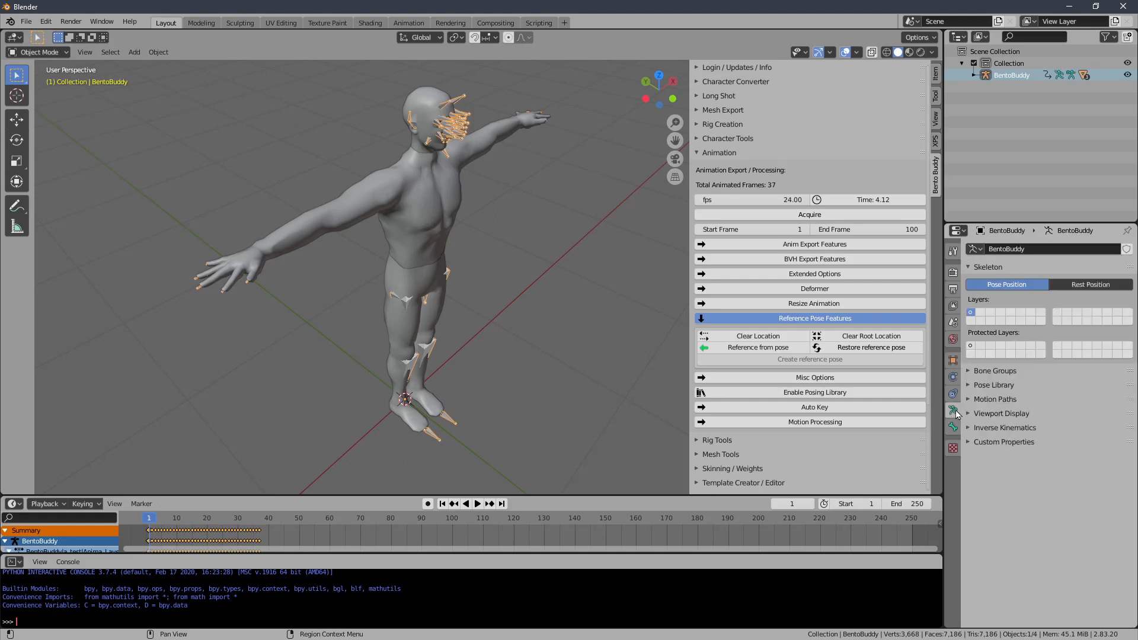
click(990, 414)
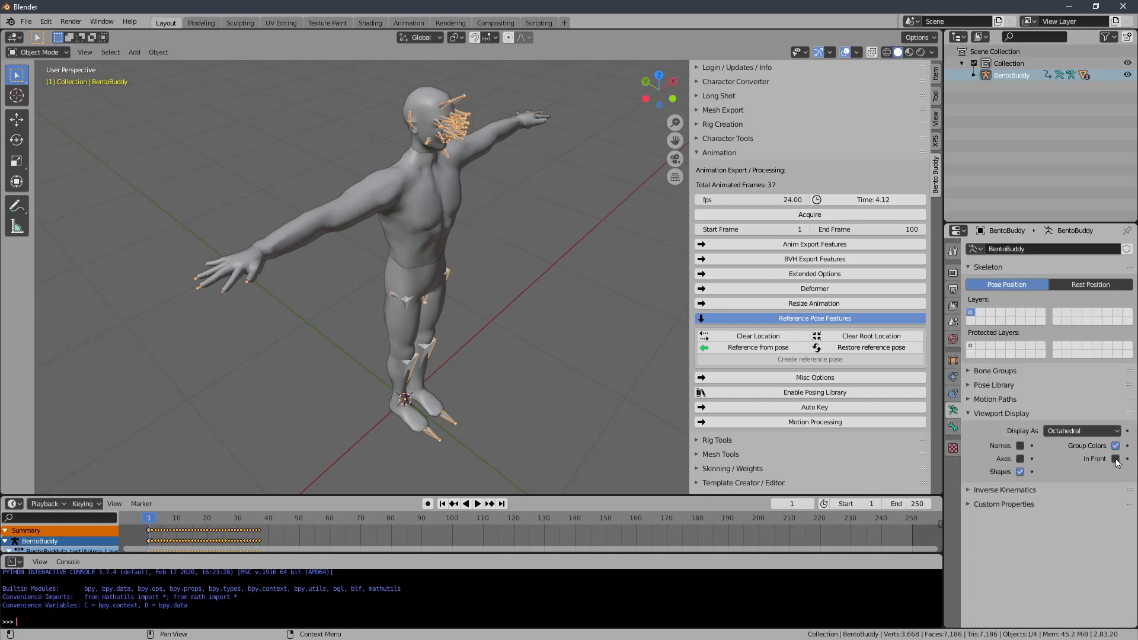
click(1115, 459)
middle_drag(329, 267, 293, 236)
- Inspect the right elbow bone in Pose Mode and return to Object Mode
click(39, 52)
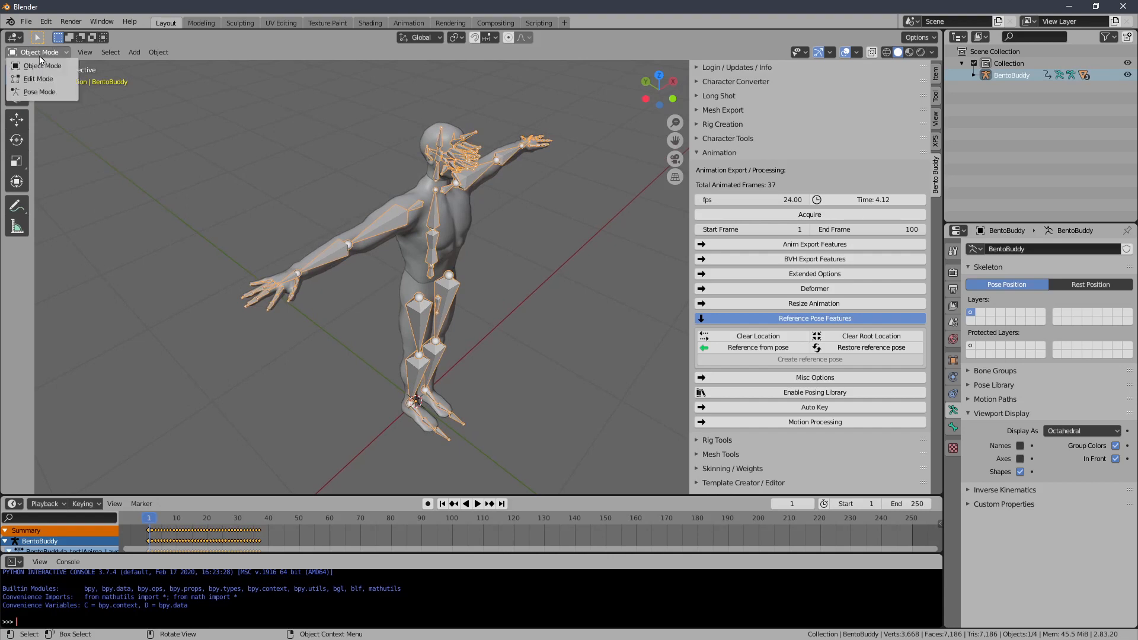
click(46, 92)
click(345, 259)
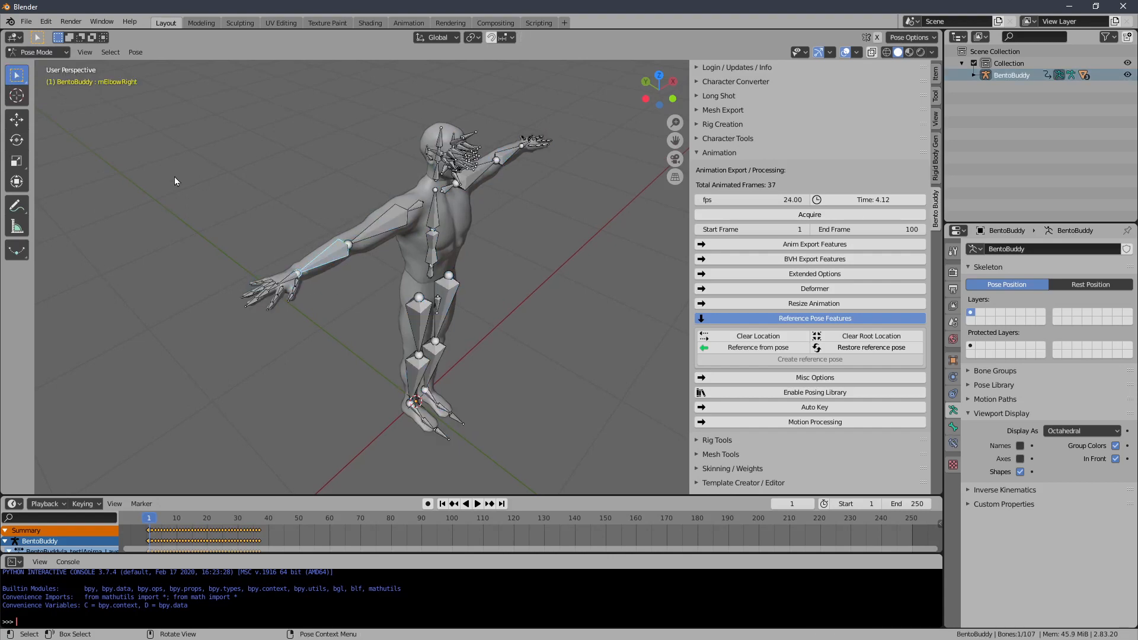
click(39, 52)
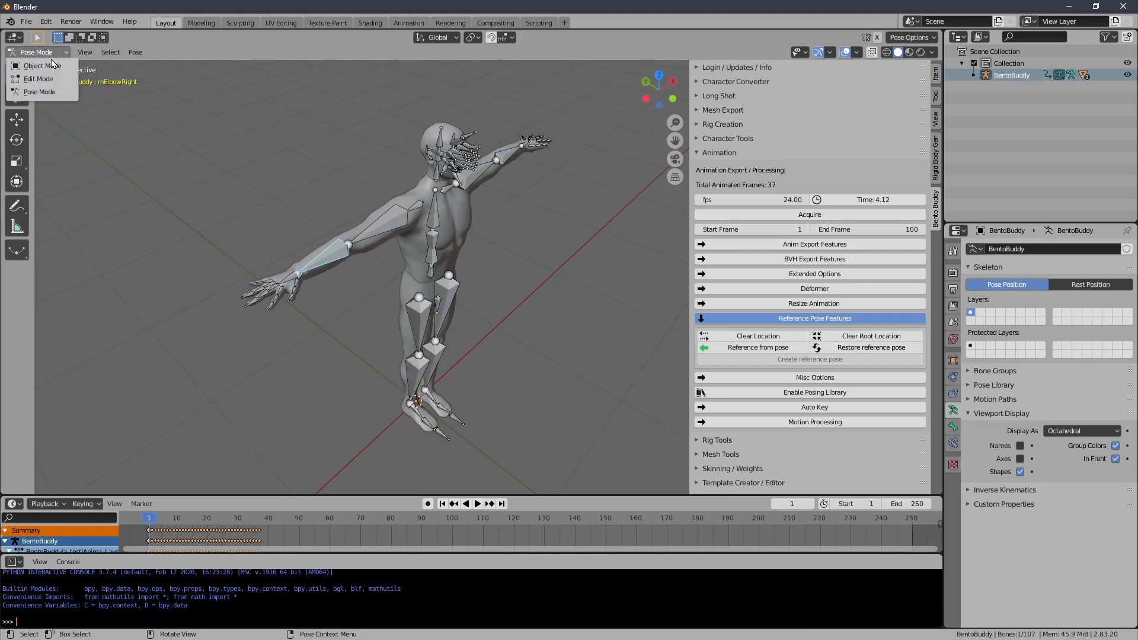
click(35, 64)
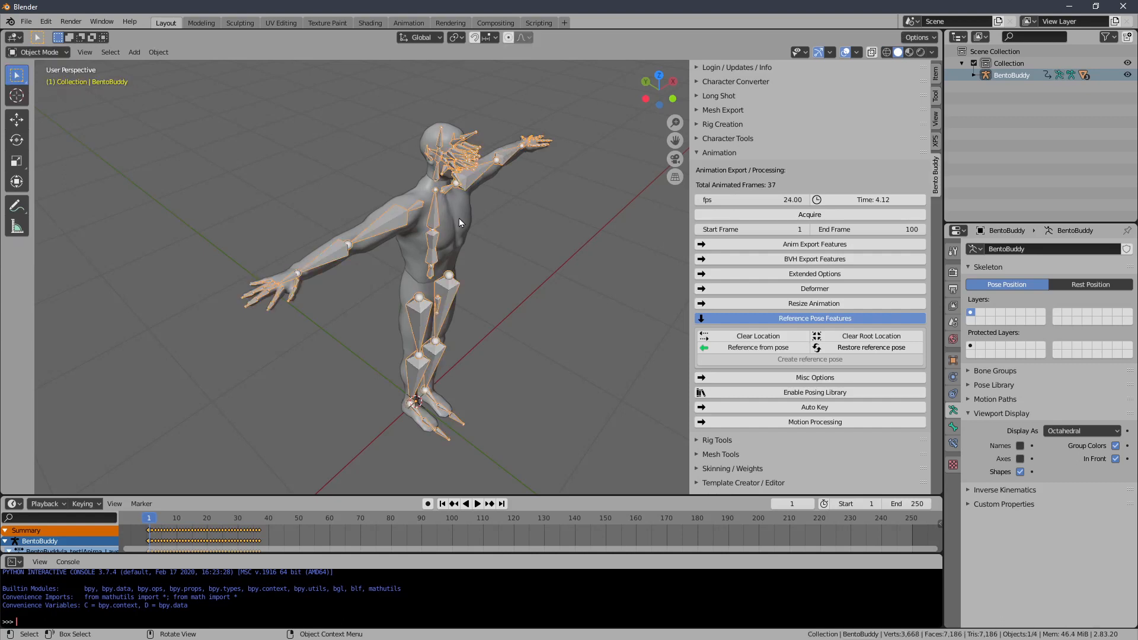
- Retarget the motion to a Bento Buddy rig using Match Map, with the distance set to 0.72, and run Action
click(711, 152)
click(720, 138)
click(740, 171)
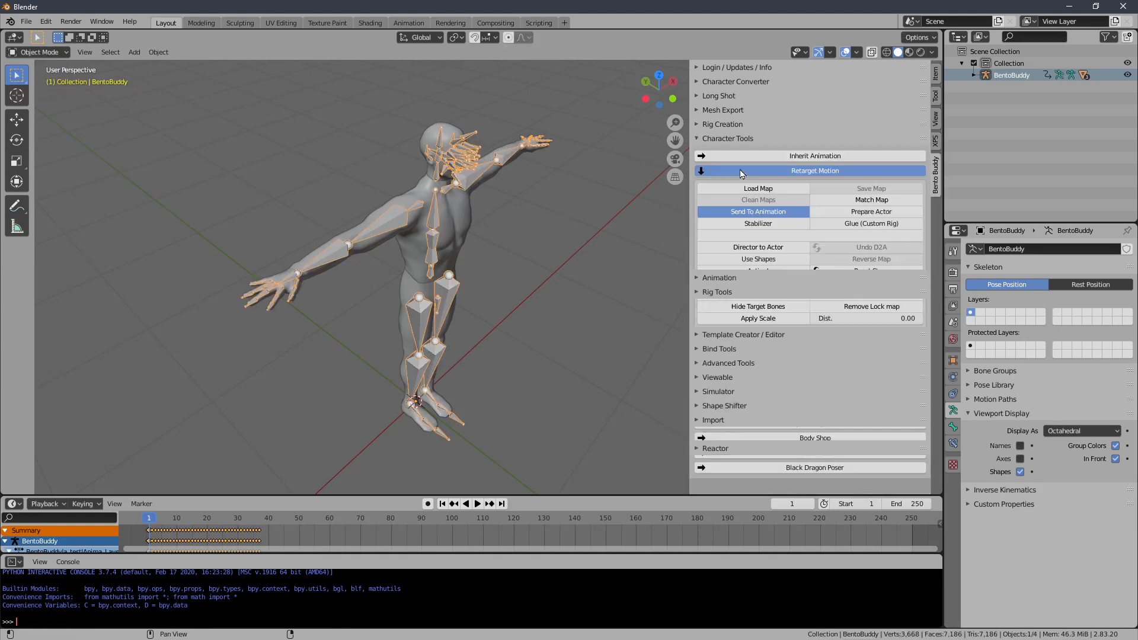
click(892, 204)
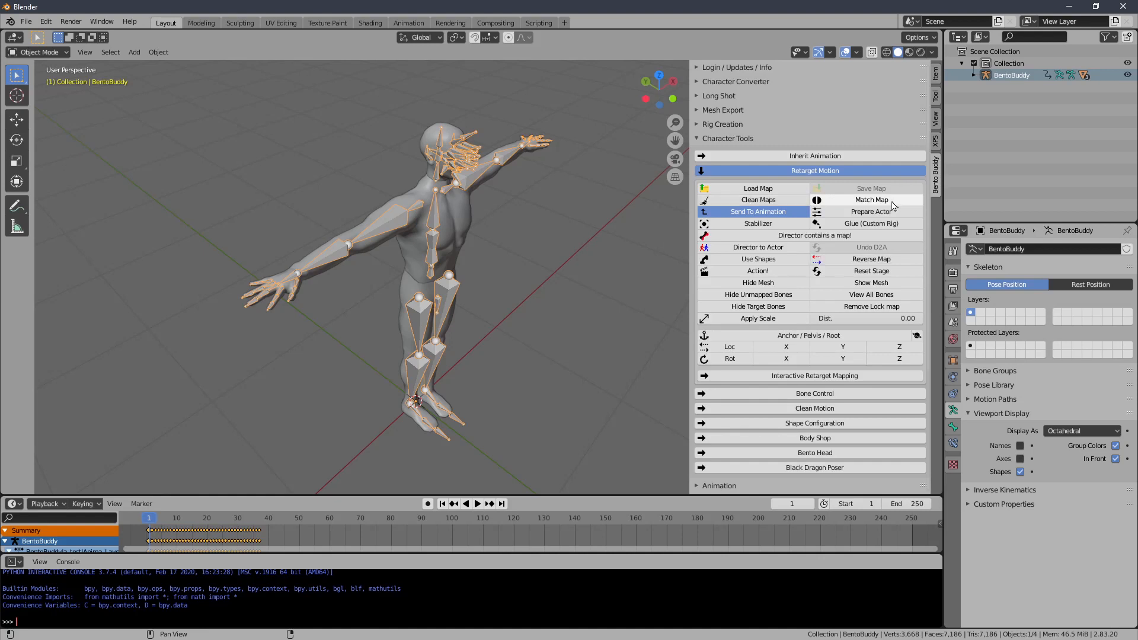
drag(828, 317, 871, 317)
click(735, 271)
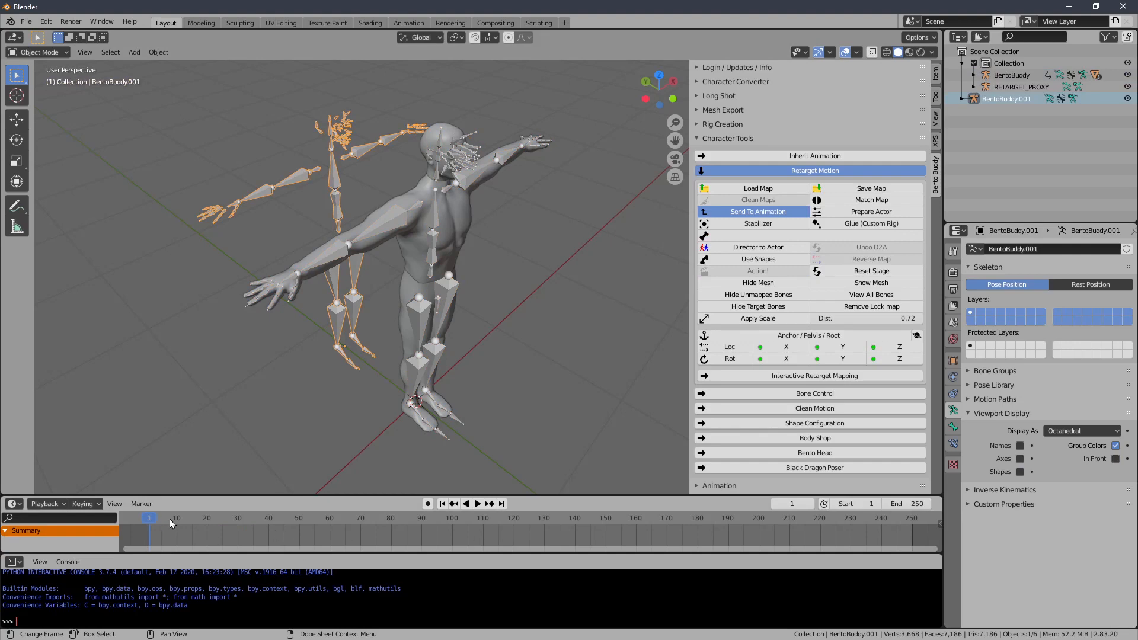
- Play the retargeted motion on both rigs and scrub the timeline to frame 40
key(space)
drag(318, 519, 269, 519)
key(space)
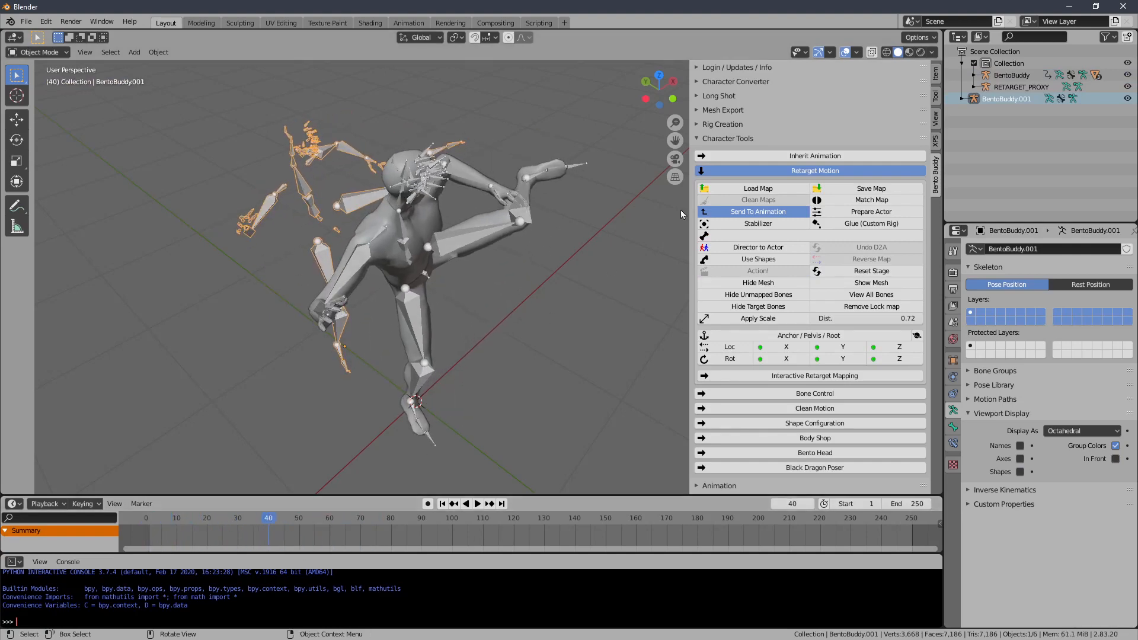
- Set the base priority to 4 and enable Loop Animation in Bento Buddy's Anim Export Features
click(728, 139)
click(711, 153)
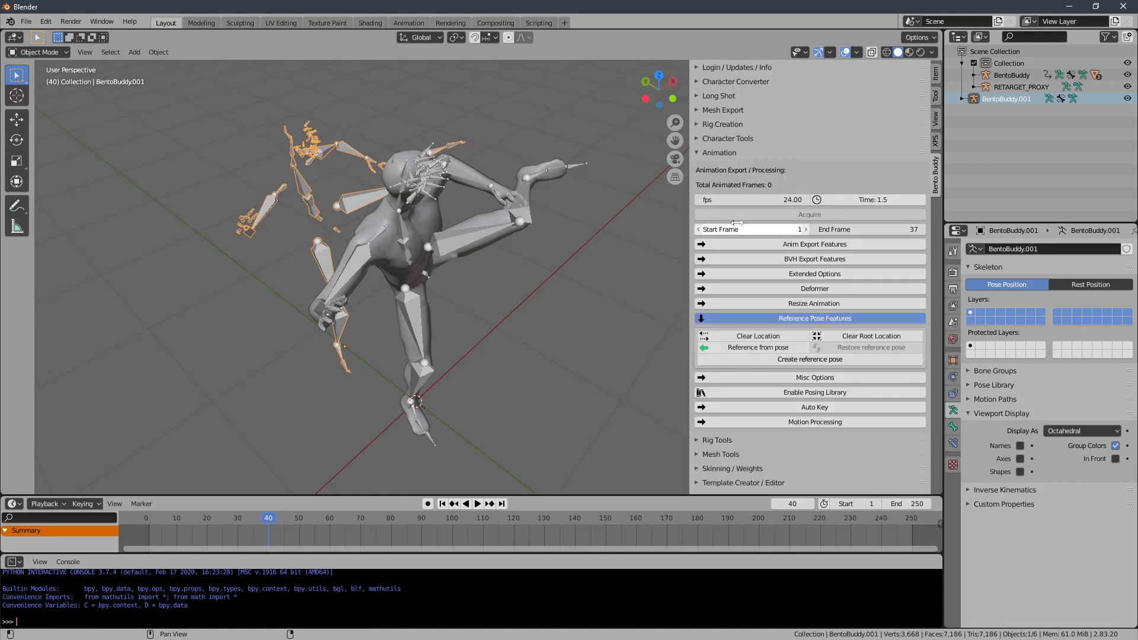
click(847, 245)
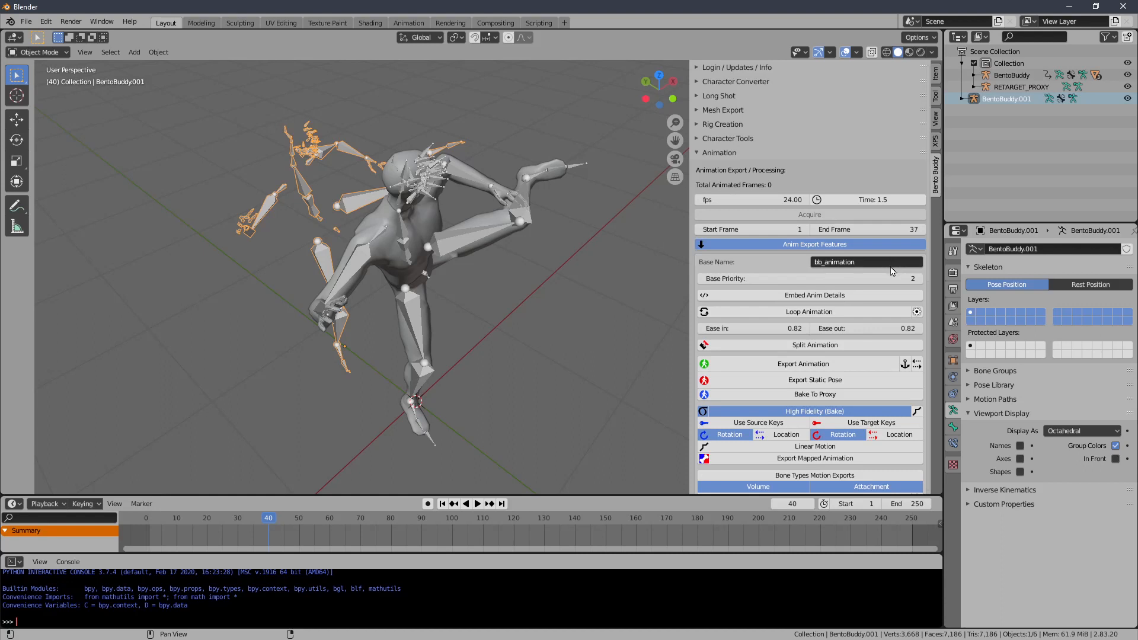
click(918, 278)
click(818, 314)
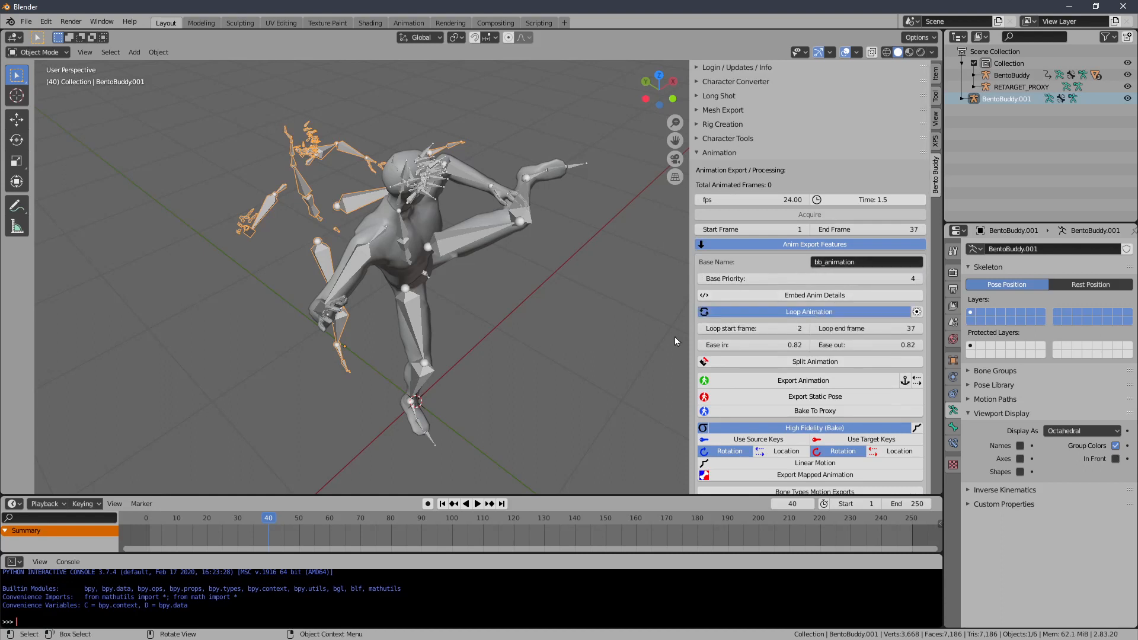
- Export the animation as an SL .anim file, overwriting animation.anim in the test_material folder
click(727, 385)
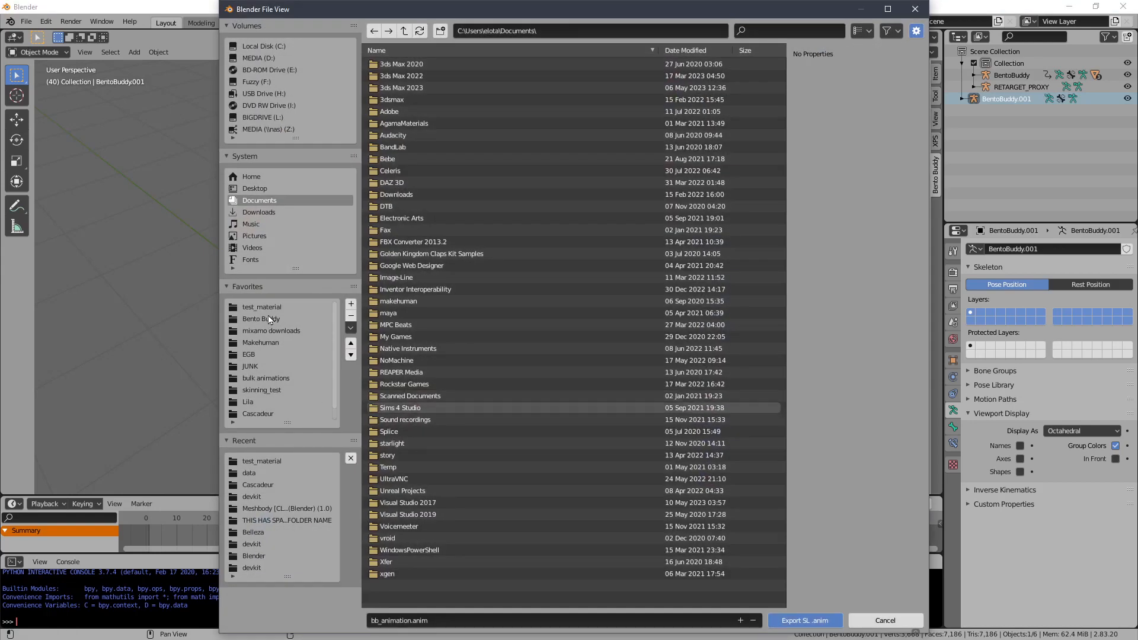
click(268, 307)
click(429, 160)
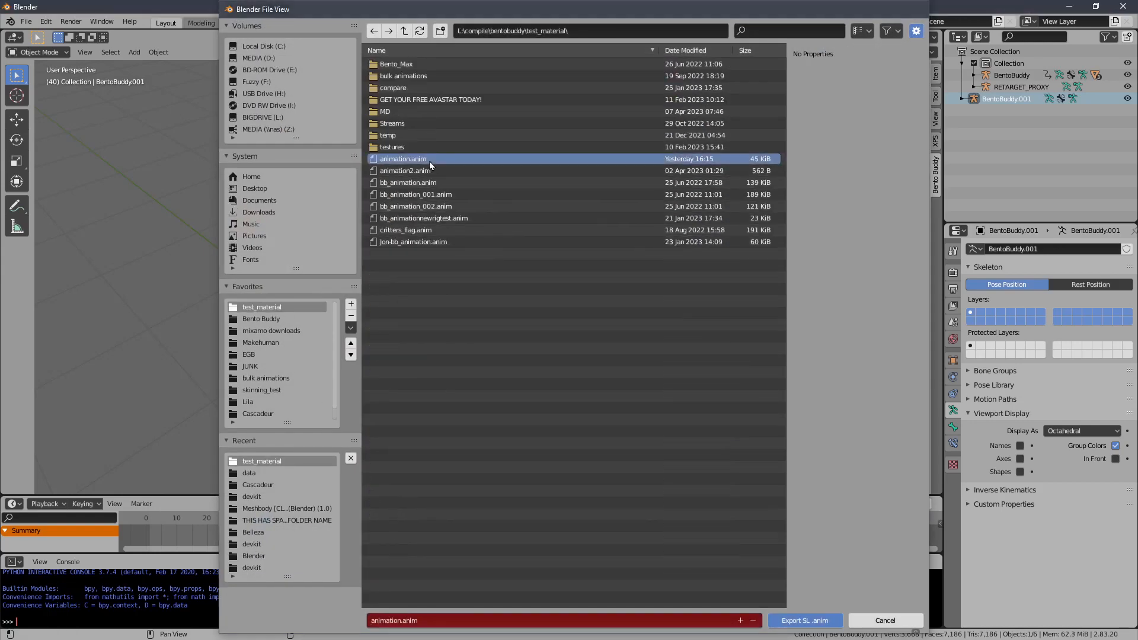
double_click(429, 160)
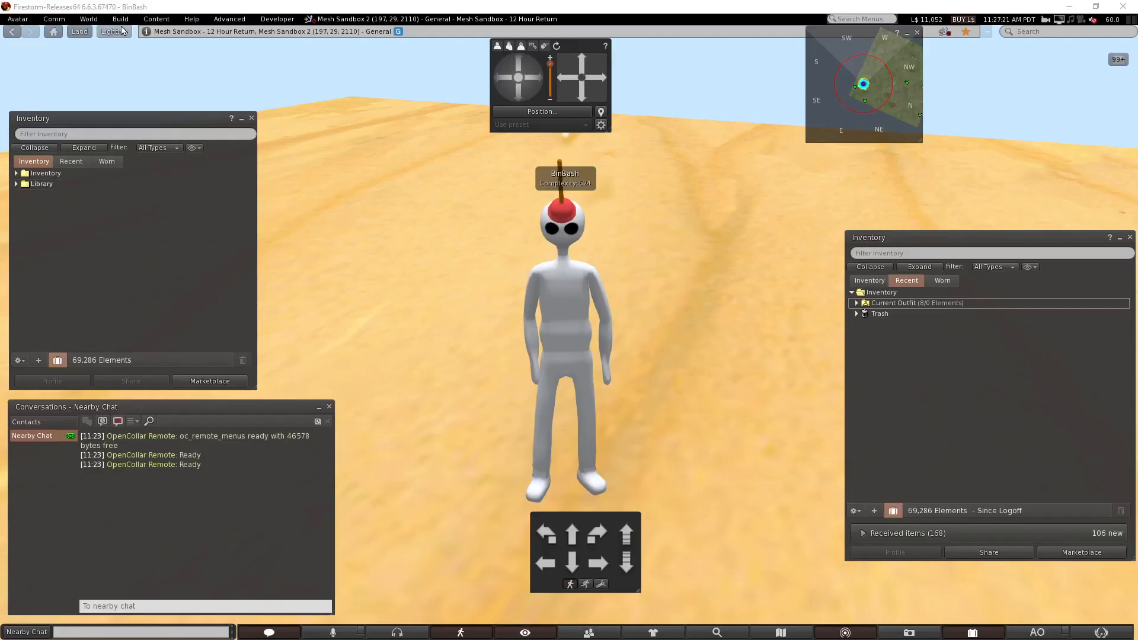
- Switch to Firestorm, upload animation.anim from test_material under the name animation, and play it on the avatar
click(121, 18)
mouse_move(142, 171)
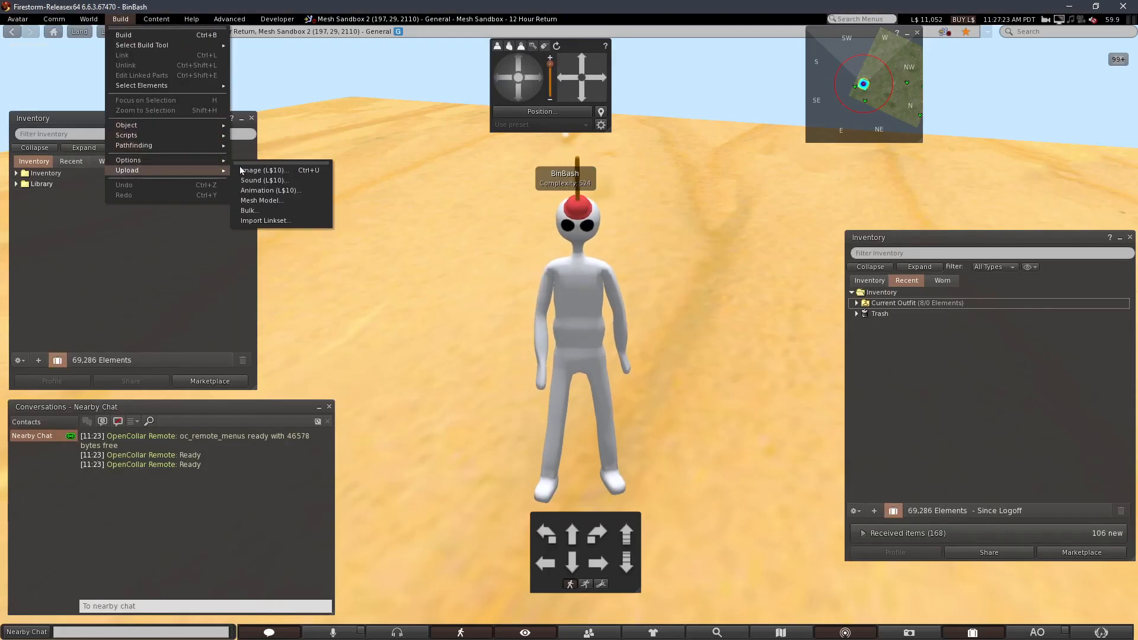
click(249, 191)
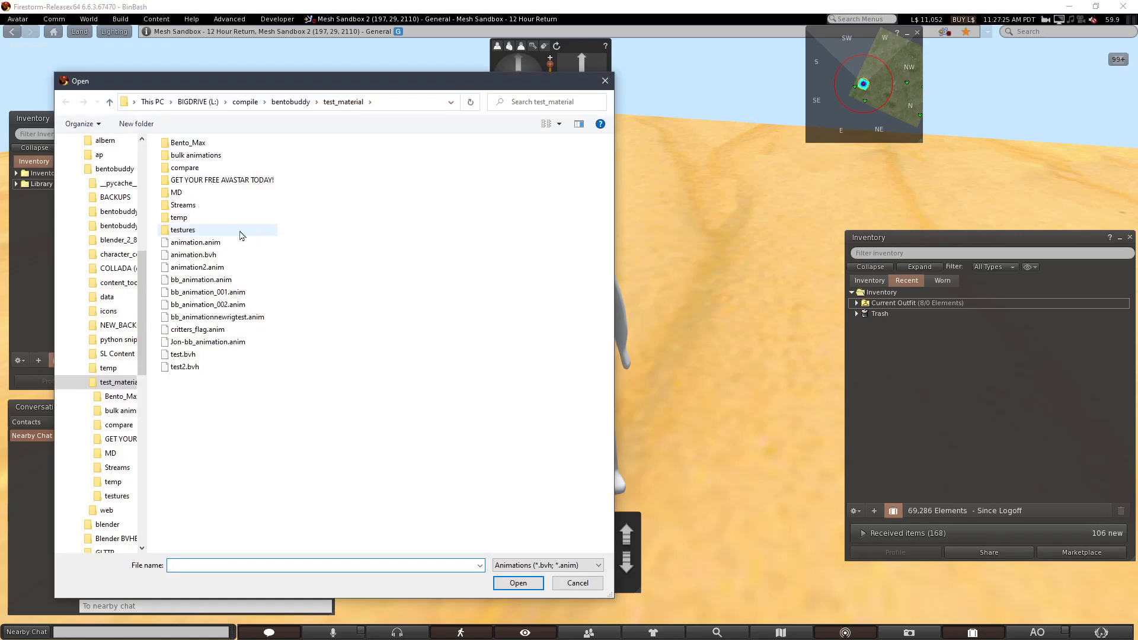
double_click(213, 242)
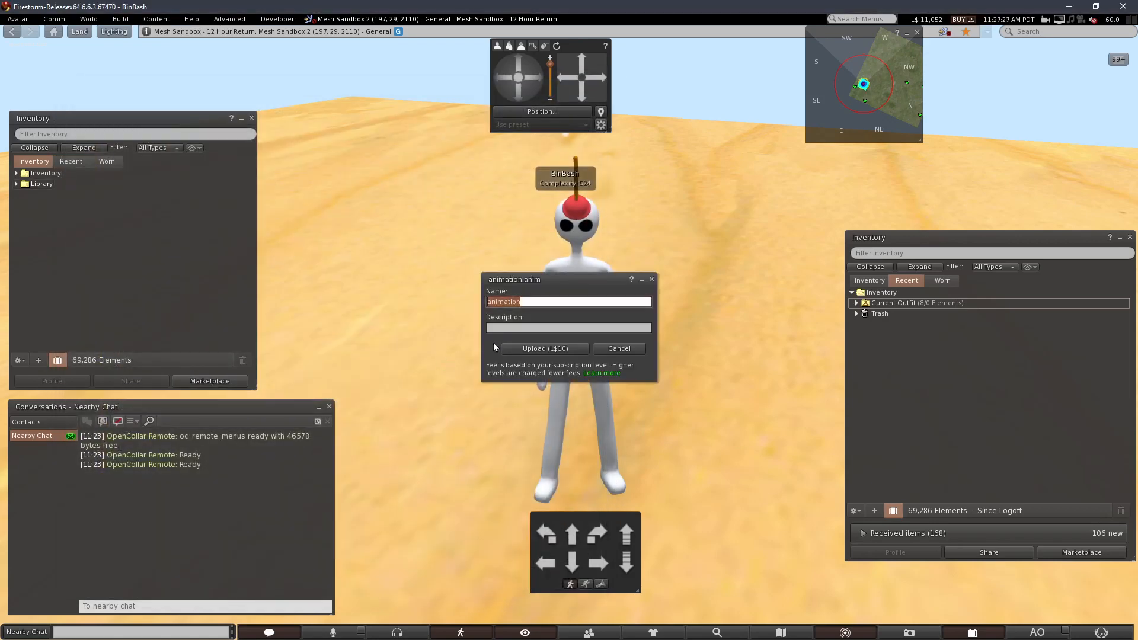
click(540, 348)
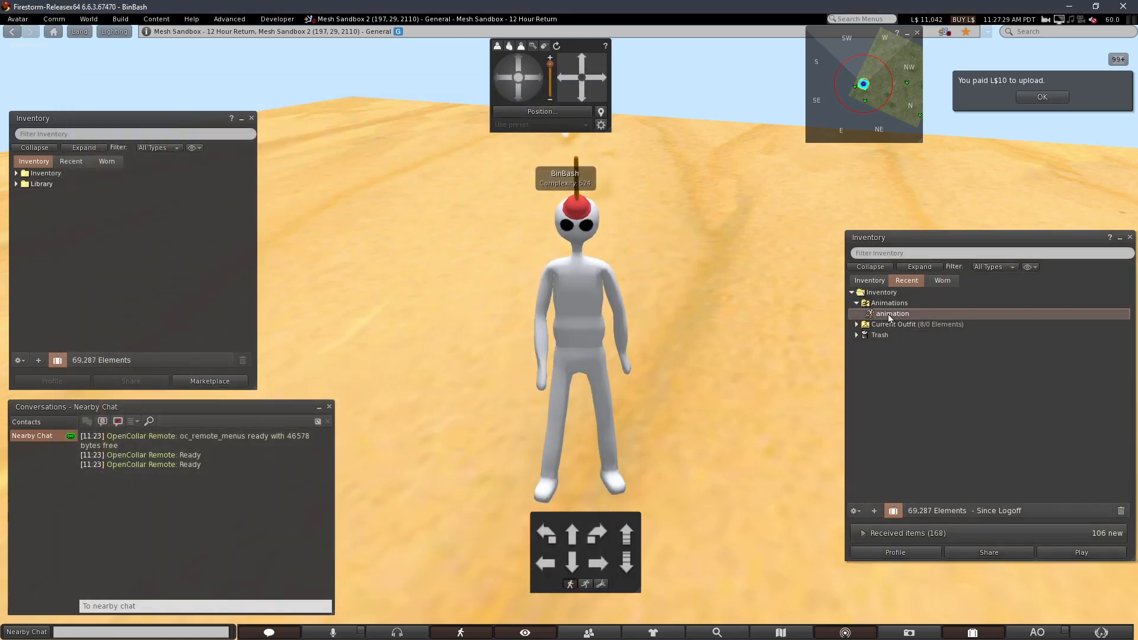
click(986, 213)
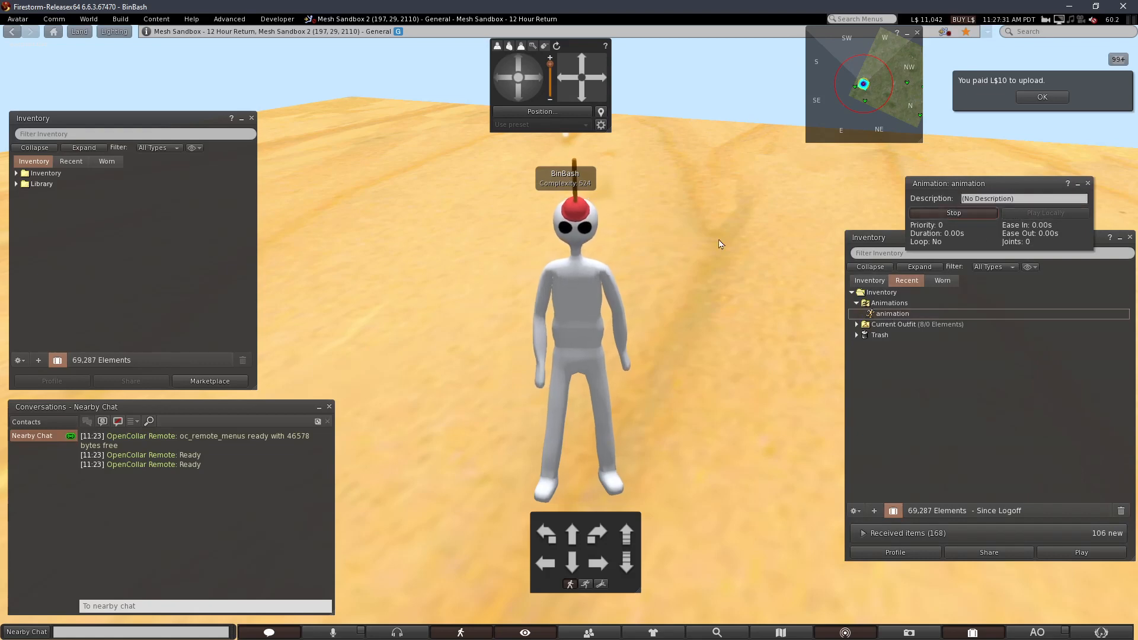